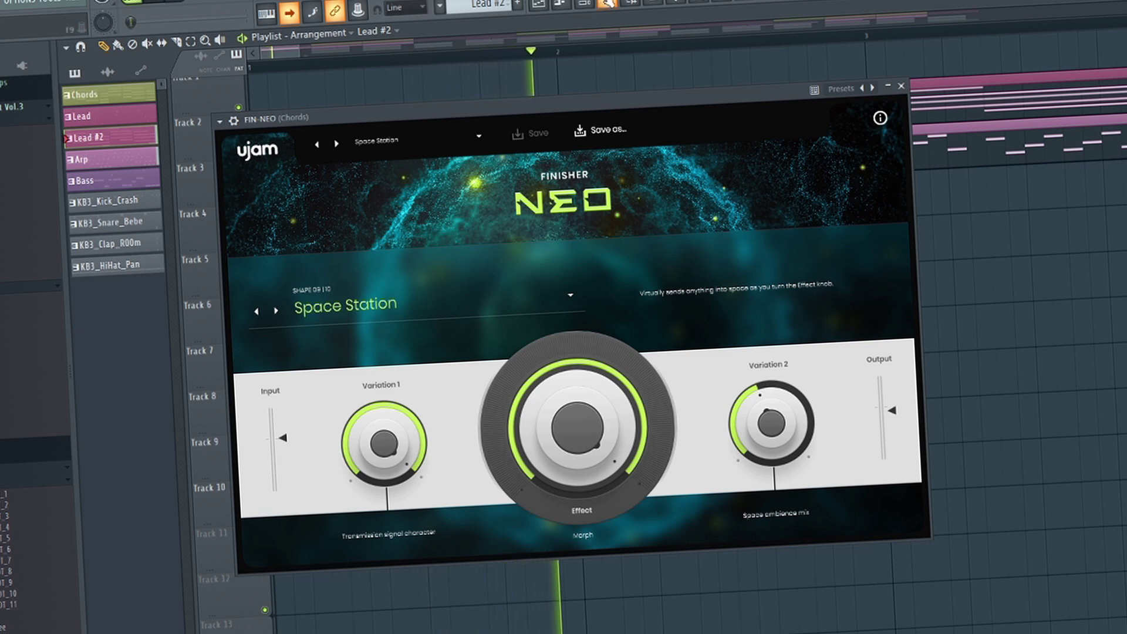
Briefly show the mixer while the arrangement plays with the chords plugin open, and stop playback.
key(F9)
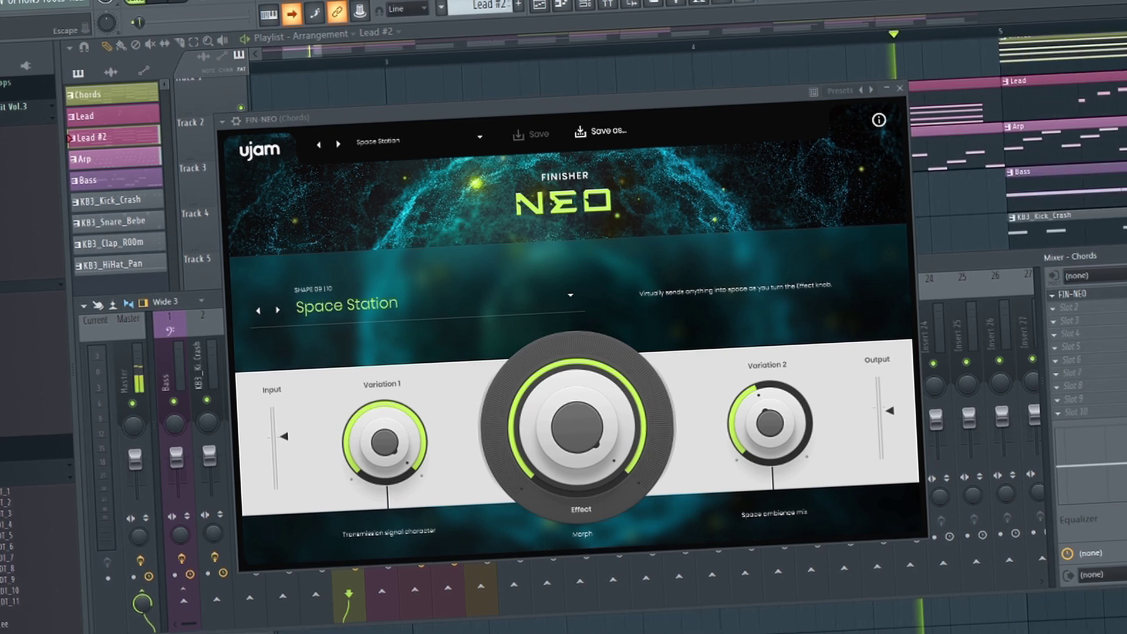
key(F9)
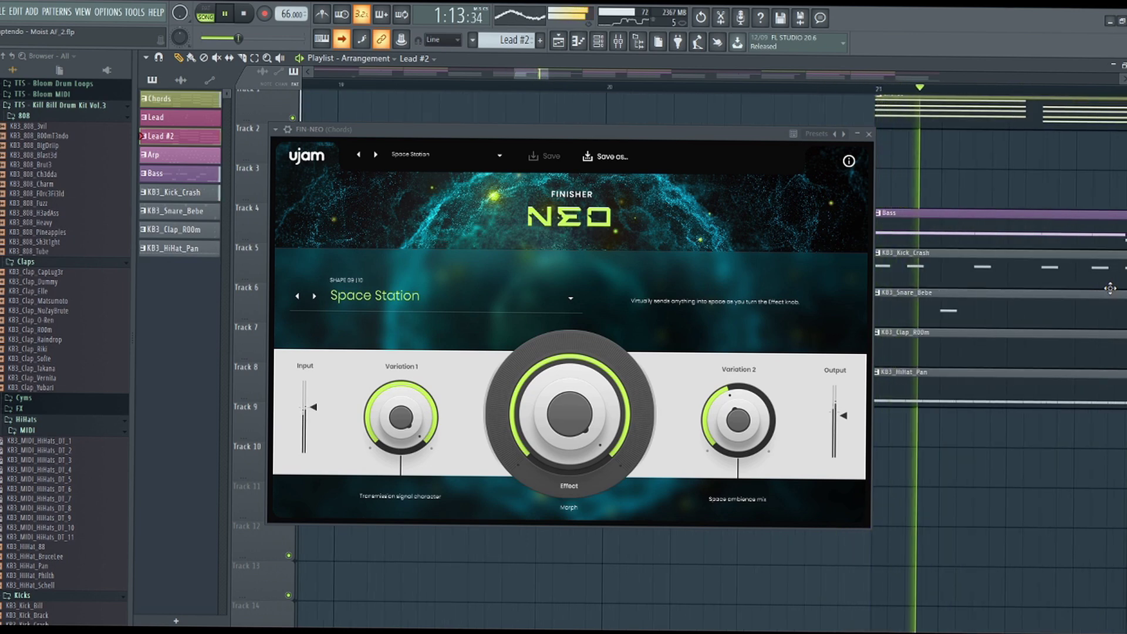
key(space)
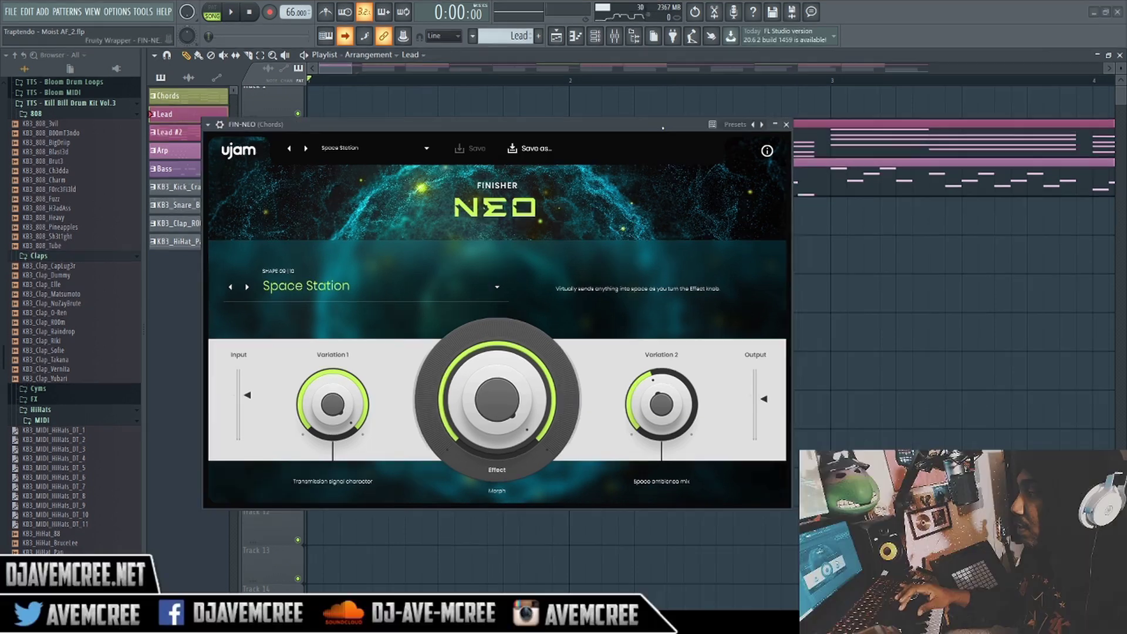
Loop bars 5 to 8 of the playlist and solo the chords track for playback.
drag(680, 122, 603, 104)
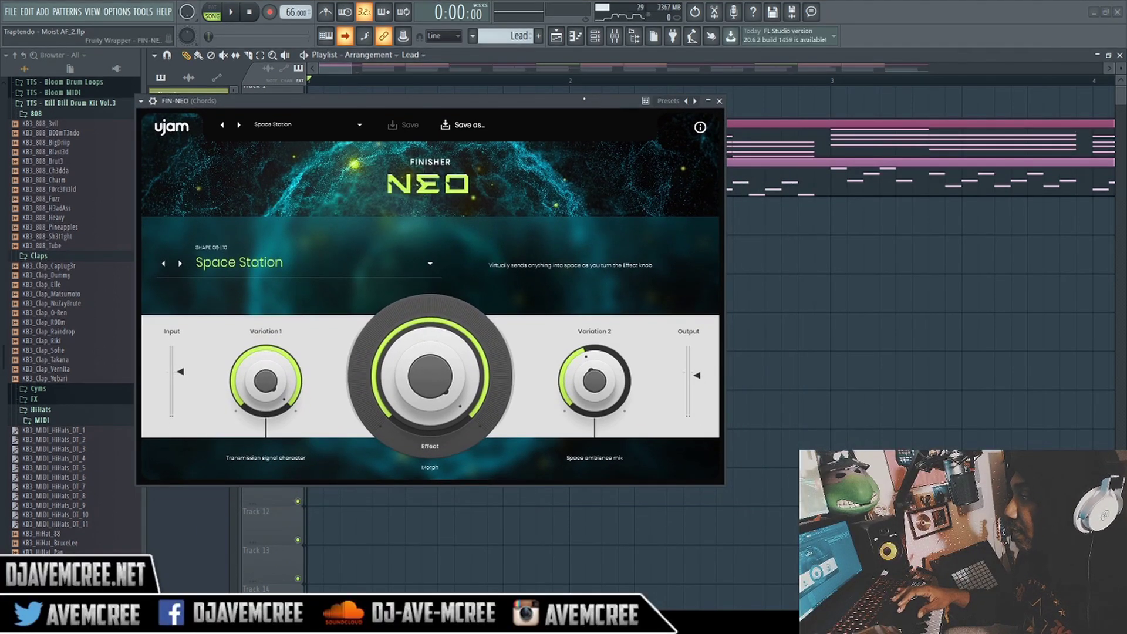
drag(602, 101, 613, 111)
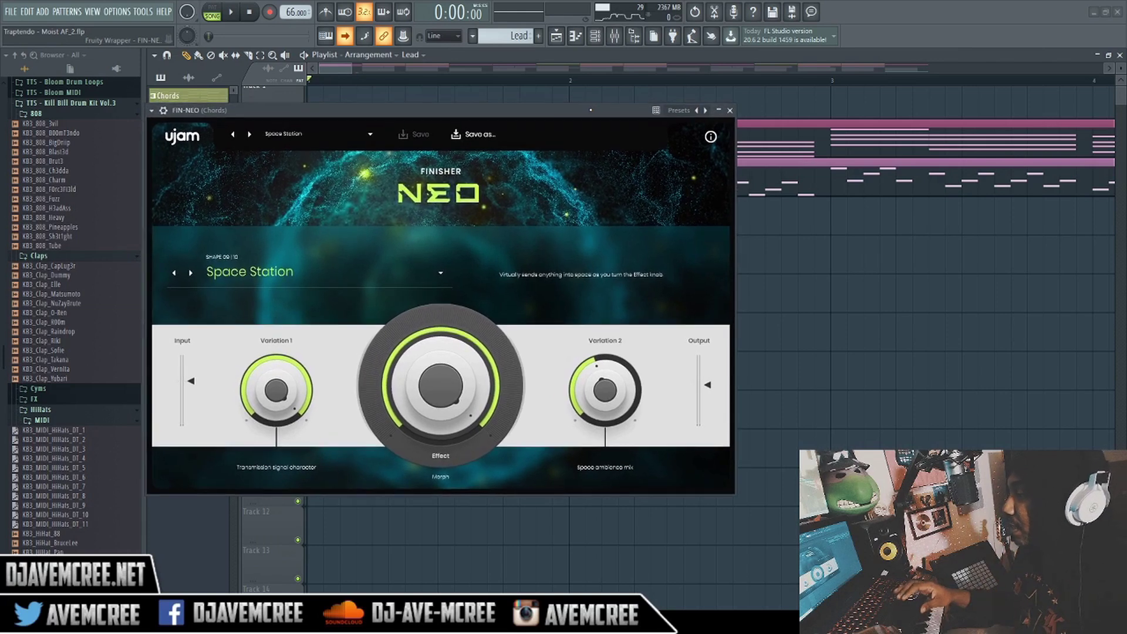
drag(350, 65, 597, 81)
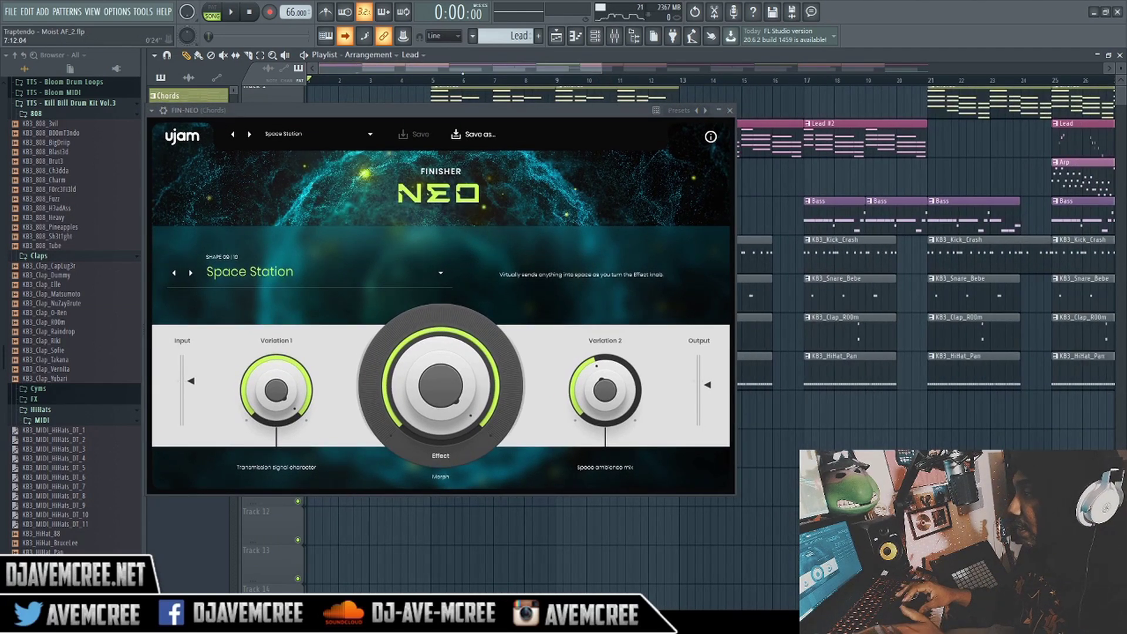
drag(433, 82, 557, 85)
drag(352, 110, 482, 161)
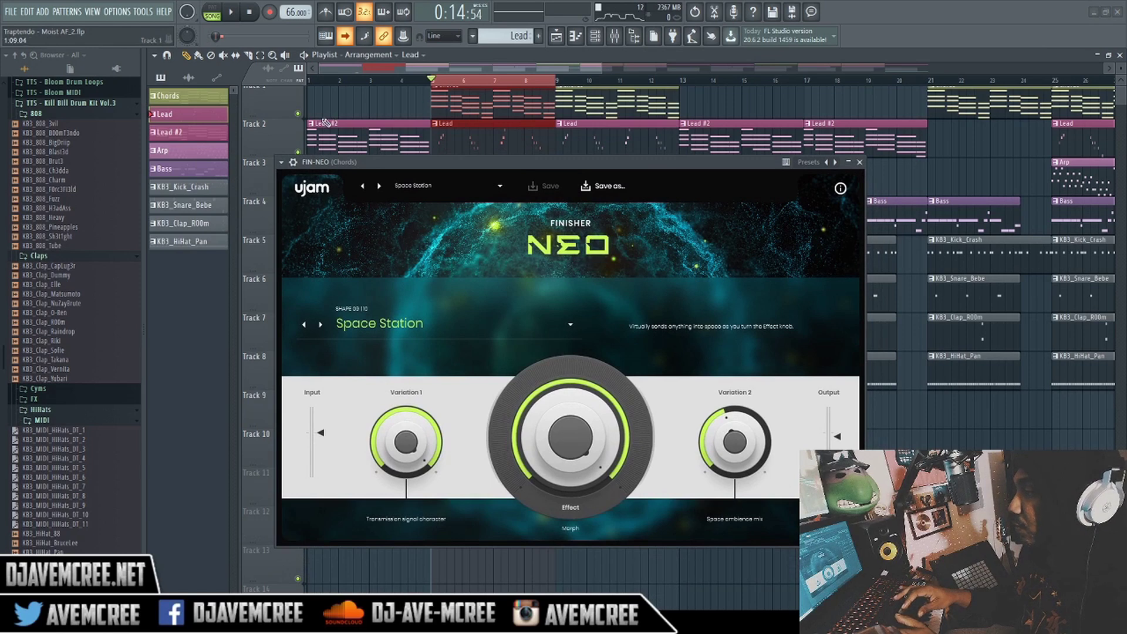
ctrl+click(297, 114)
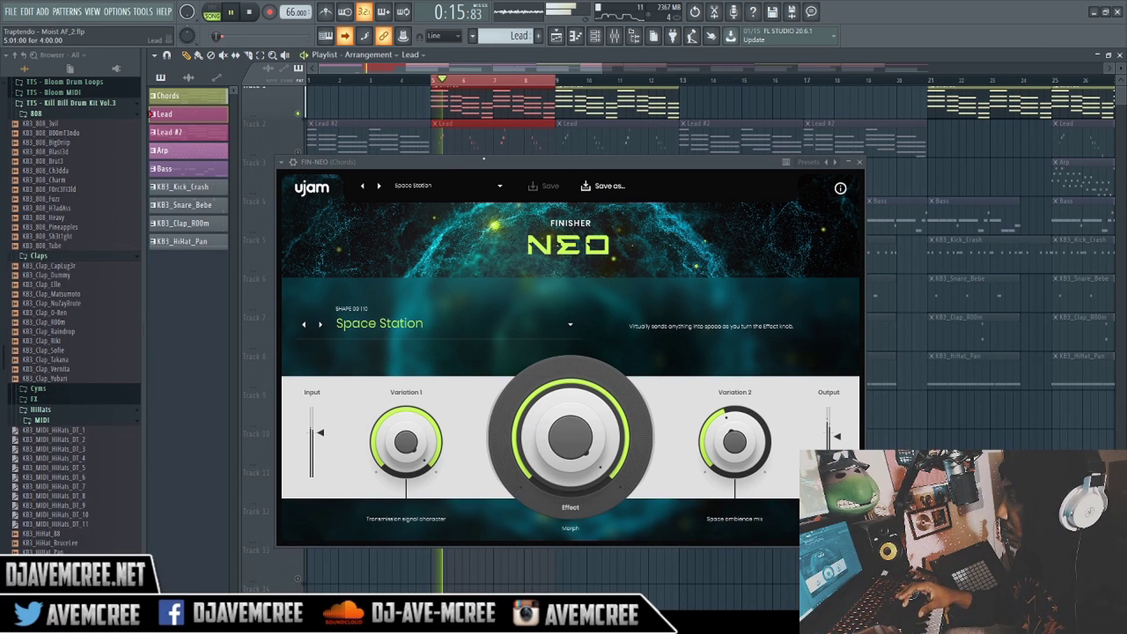
Set FIN-NEO's Variation 1 to 75 and try the Effect knob at 17 and 69 while the chords loop.
drag(477, 152, 520, 149)
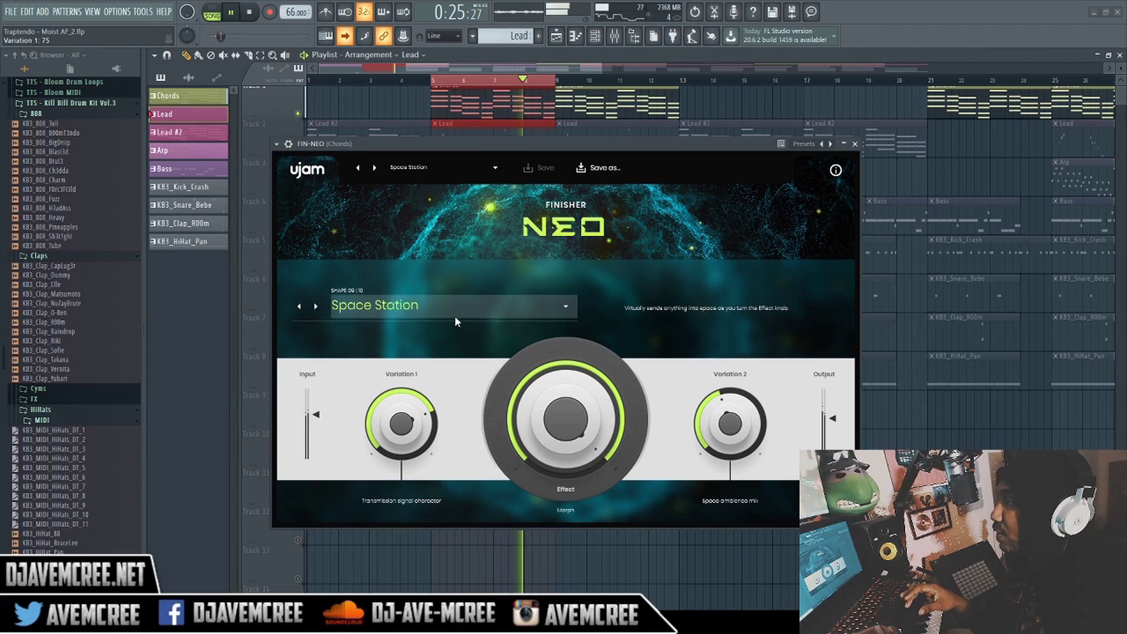
drag(528, 144, 414, 106)
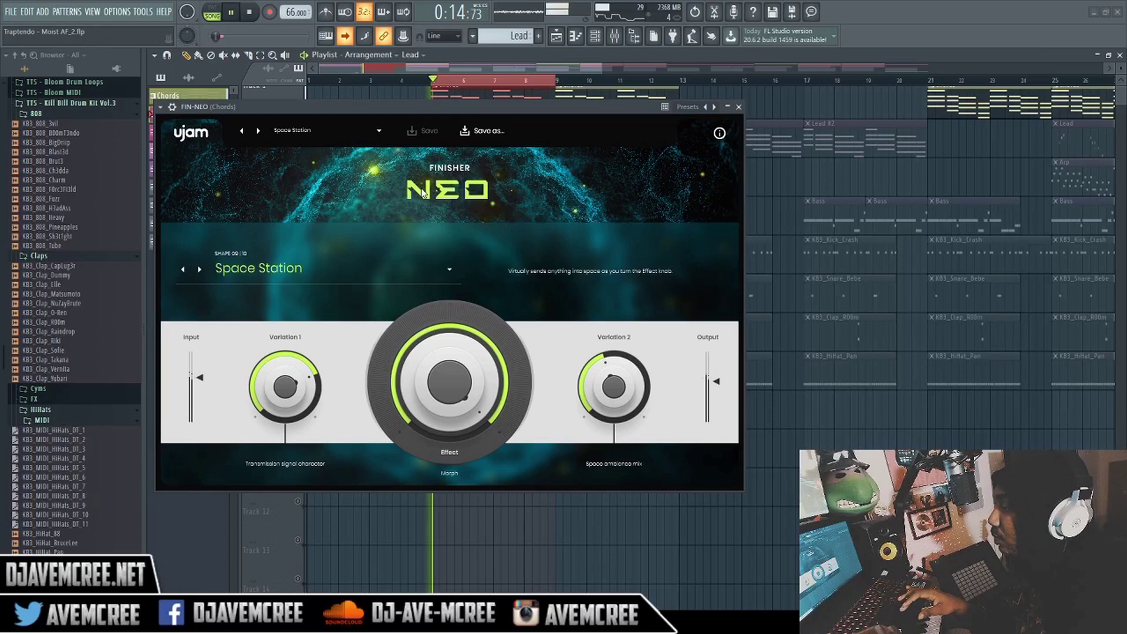
drag(439, 375, 443, 448)
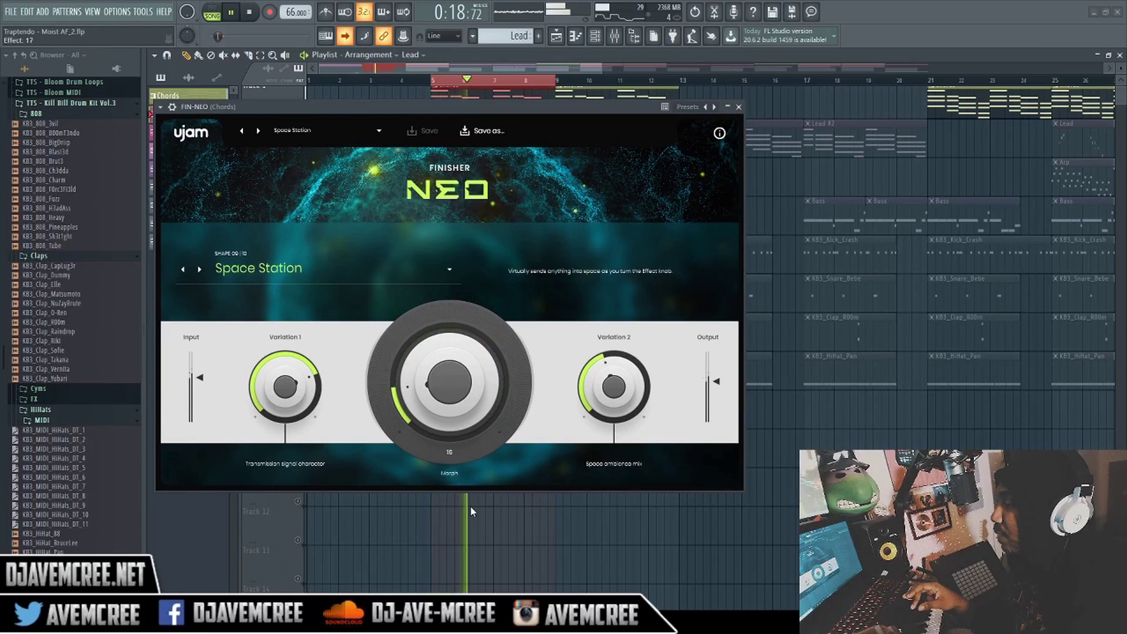
drag(470, 510, 449, 474)
drag(427, 420, 433, 449)
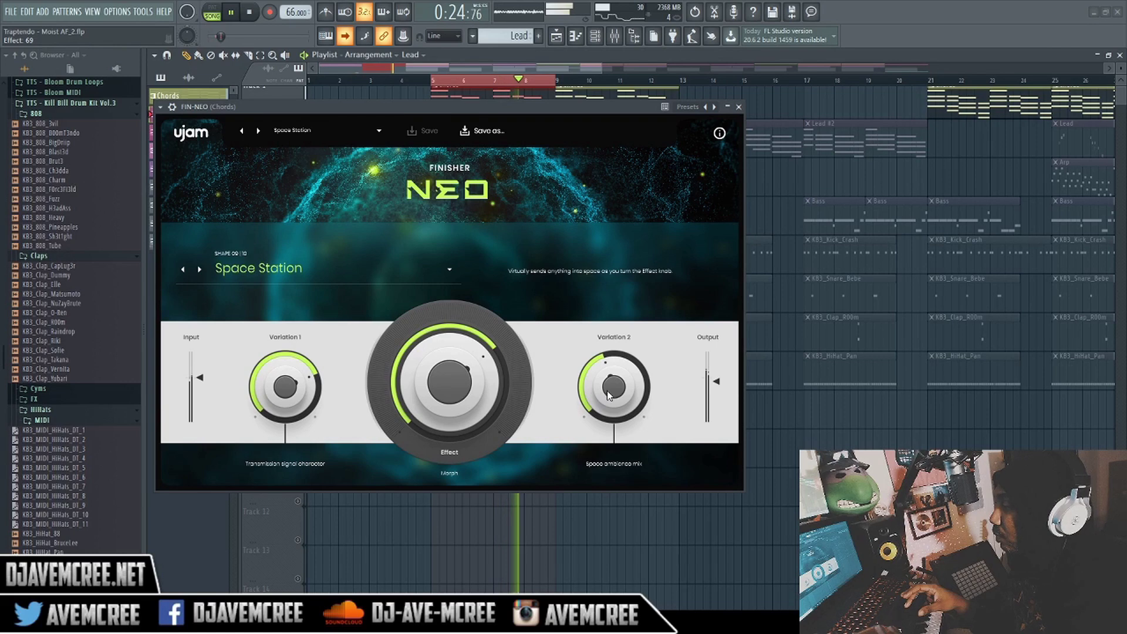
Set FIN-NEO's Variation 2 to 92, audition the Effect knob up and down its range to 100, and stop playback.
drag(609, 394, 607, 323)
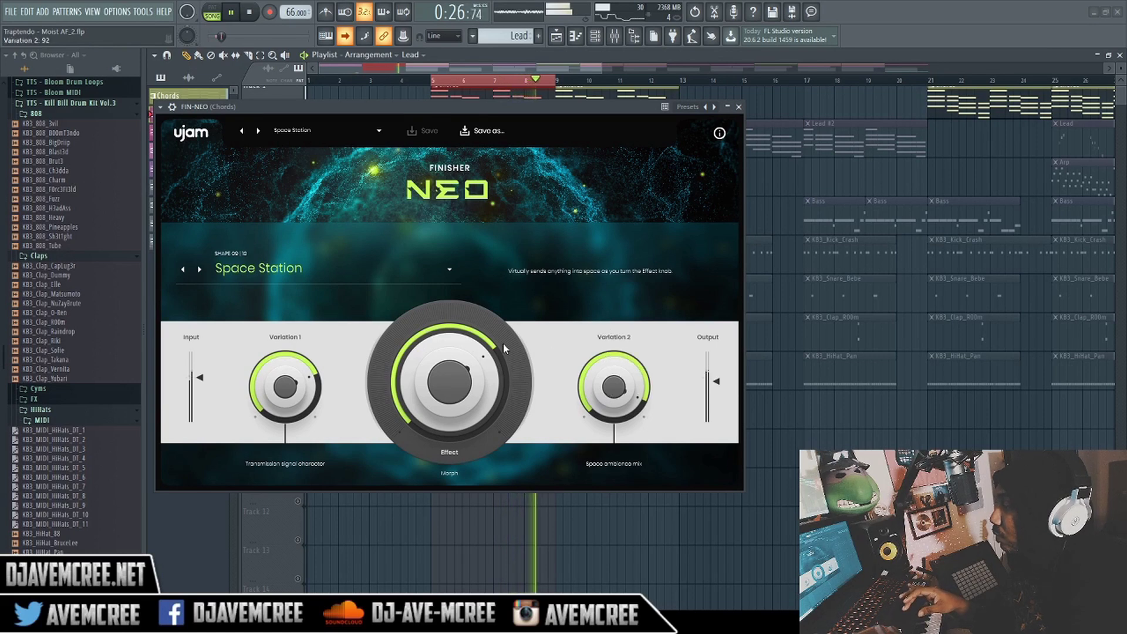
drag(463, 346, 470, 480)
drag(458, 404, 458, 364)
drag(451, 319, 434, 358)
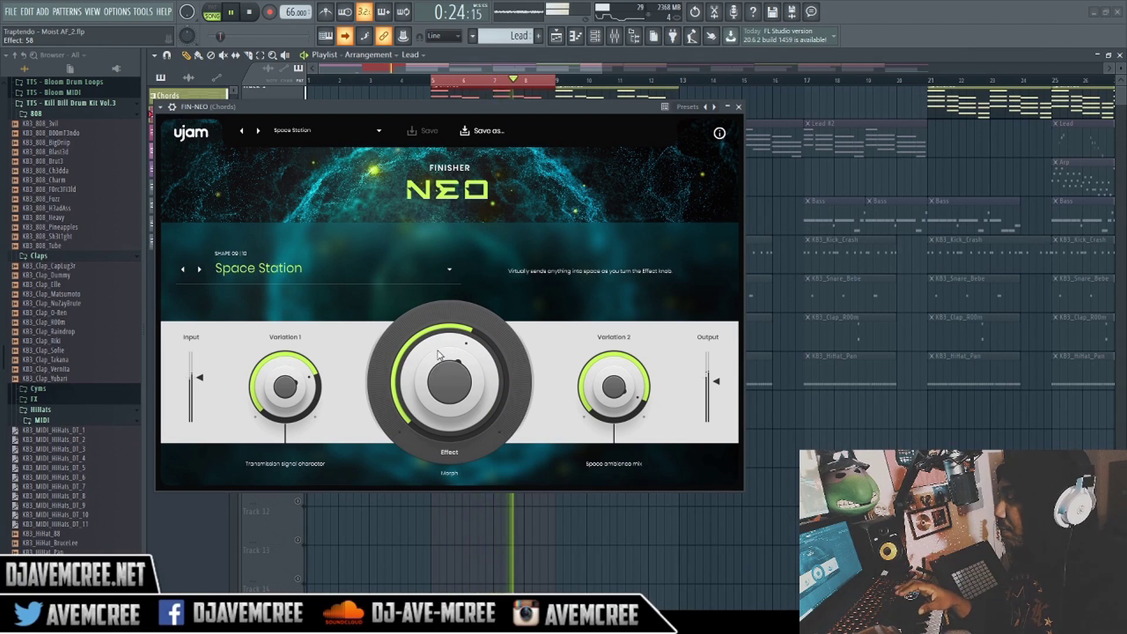
drag(438, 350, 439, 316)
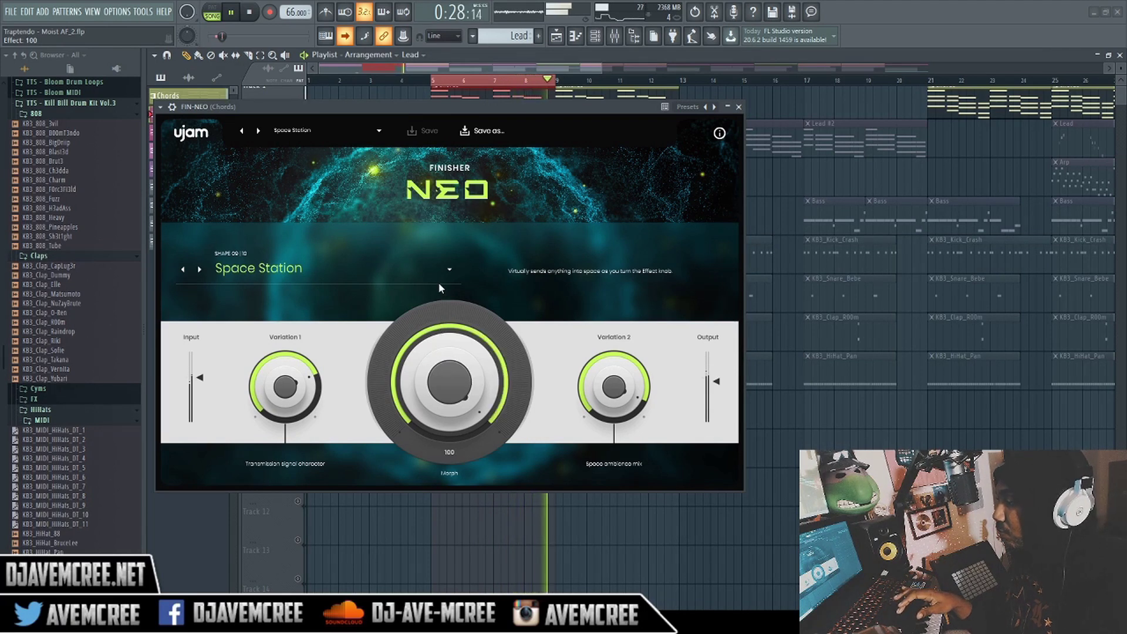
drag(439, 300, 443, 366)
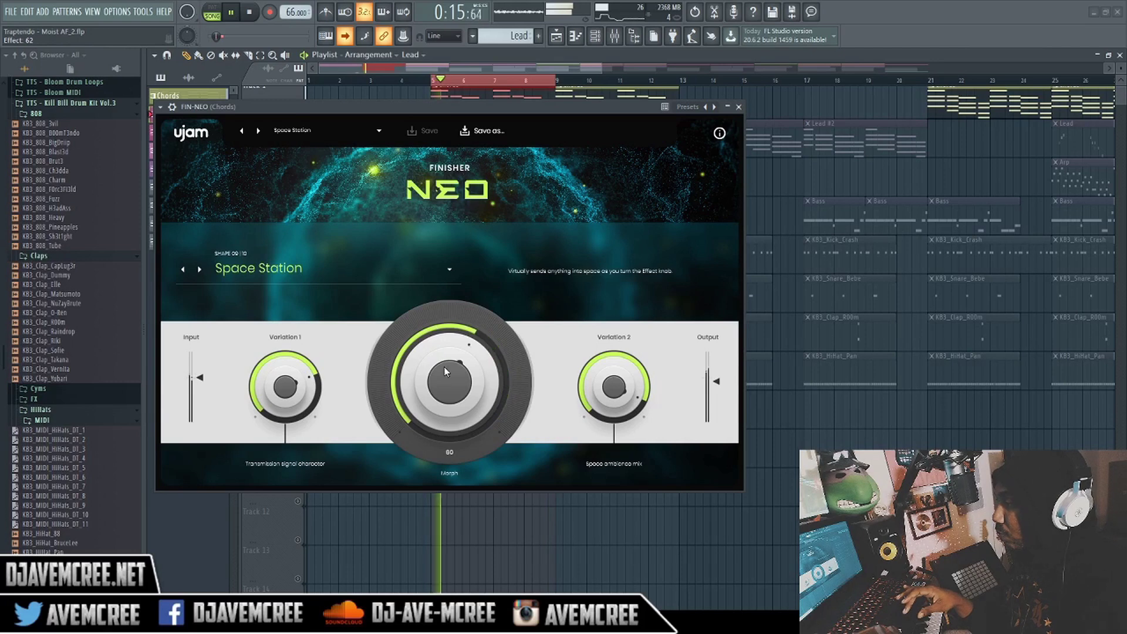
scroll(439, 376, up, 5)
key(space)
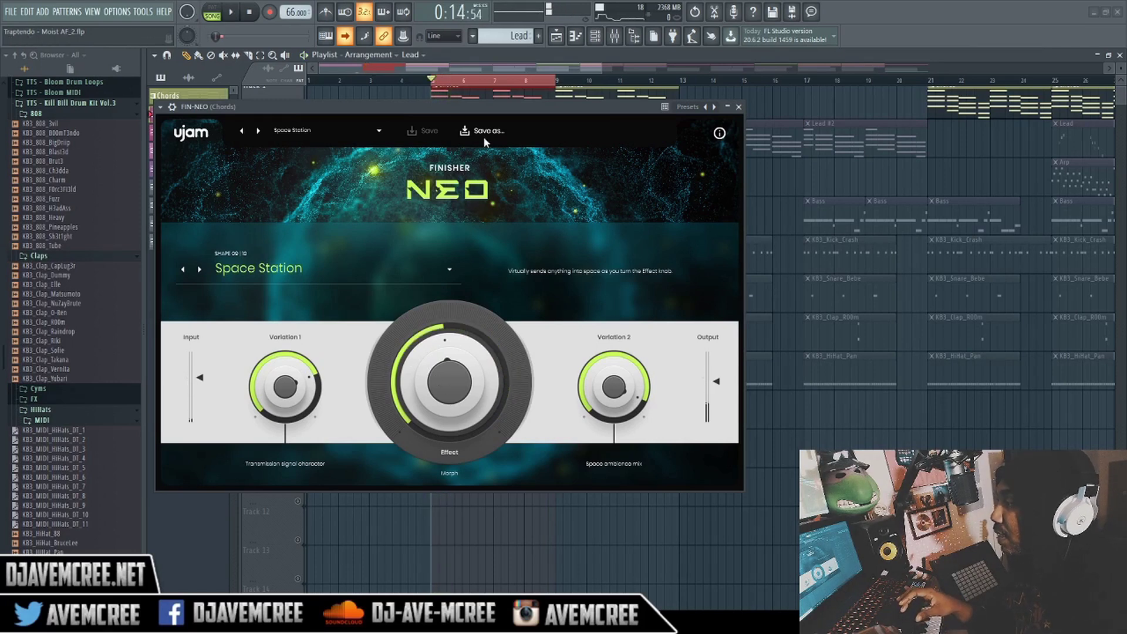
Nudge FIN-NEO's Effect knob, create an automation clip for that last tweaked parameter, and close the plugin window.
drag(480, 110, 503, 111)
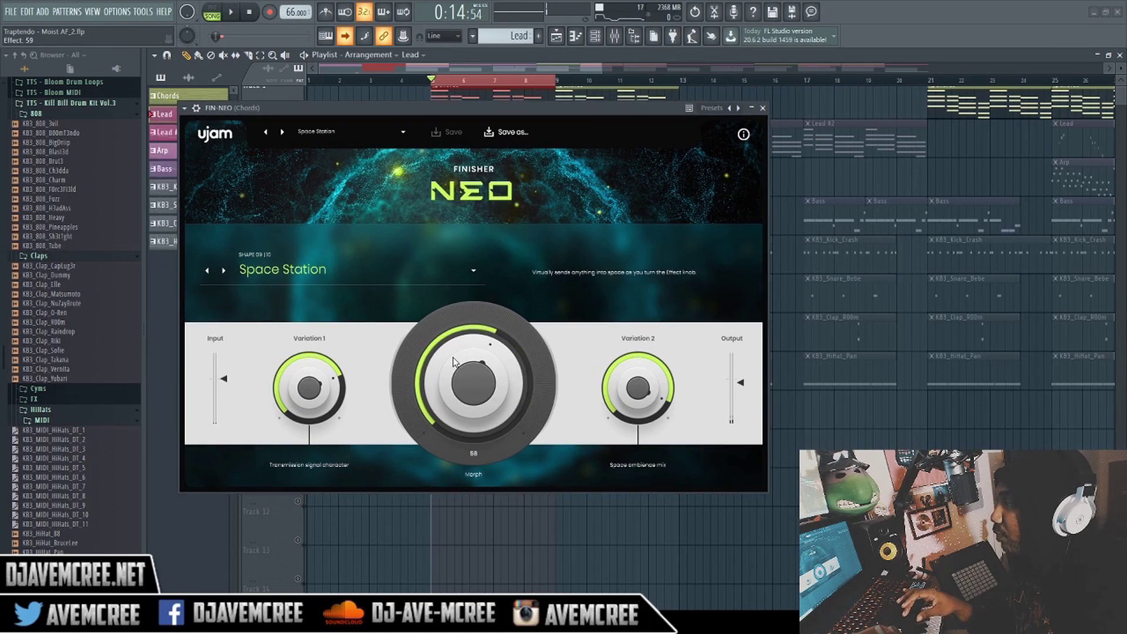
drag(462, 419, 453, 387)
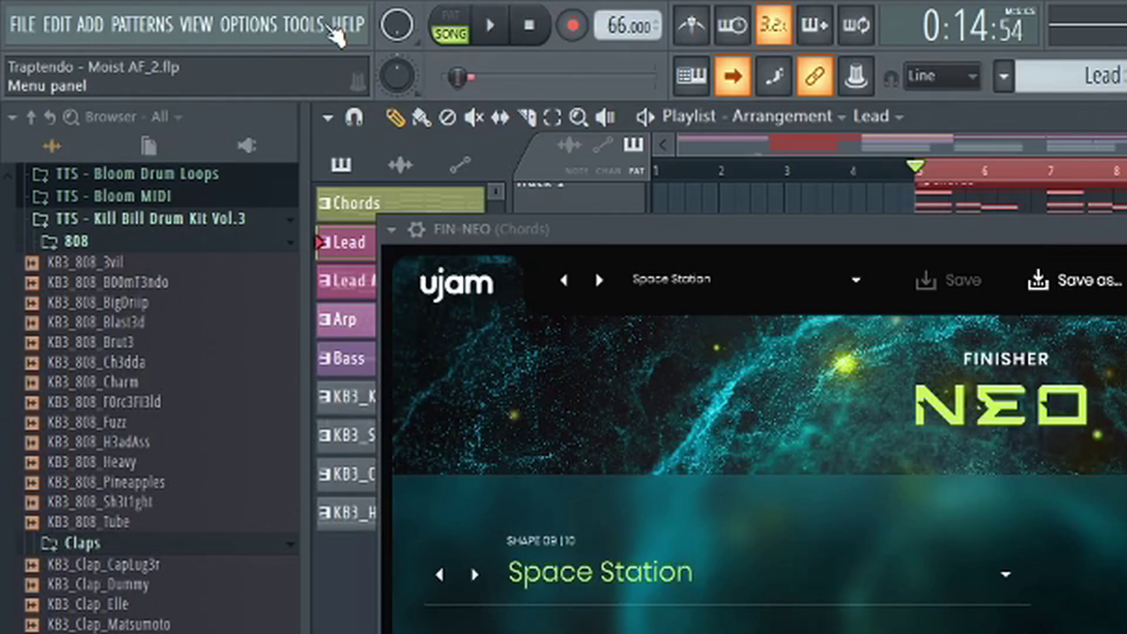
click(320, 28)
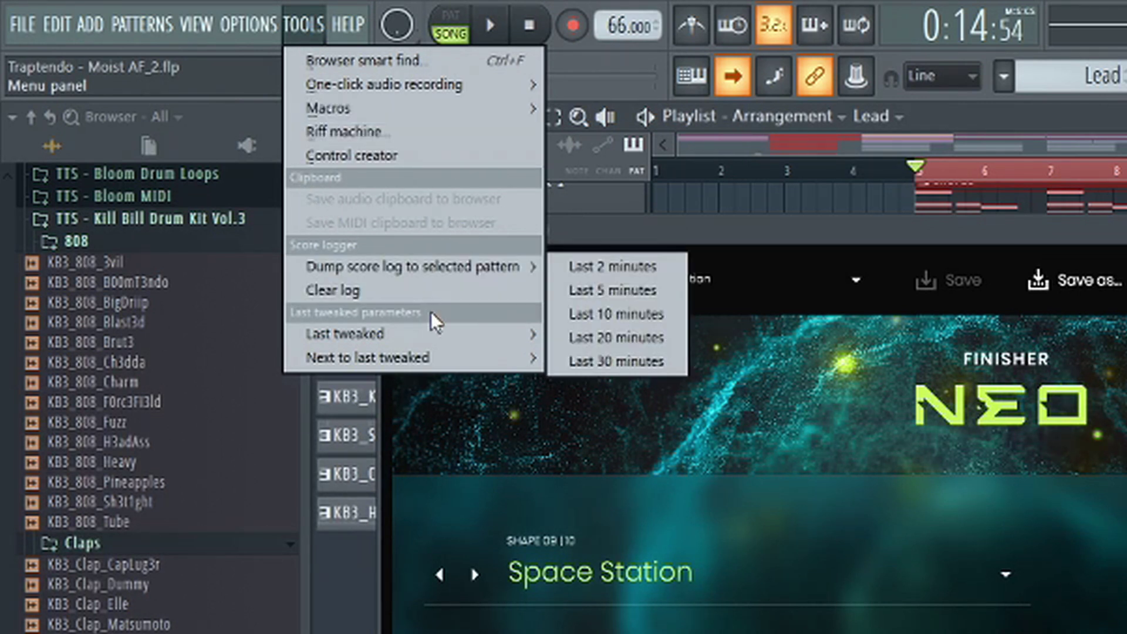
mouse_move(440, 339)
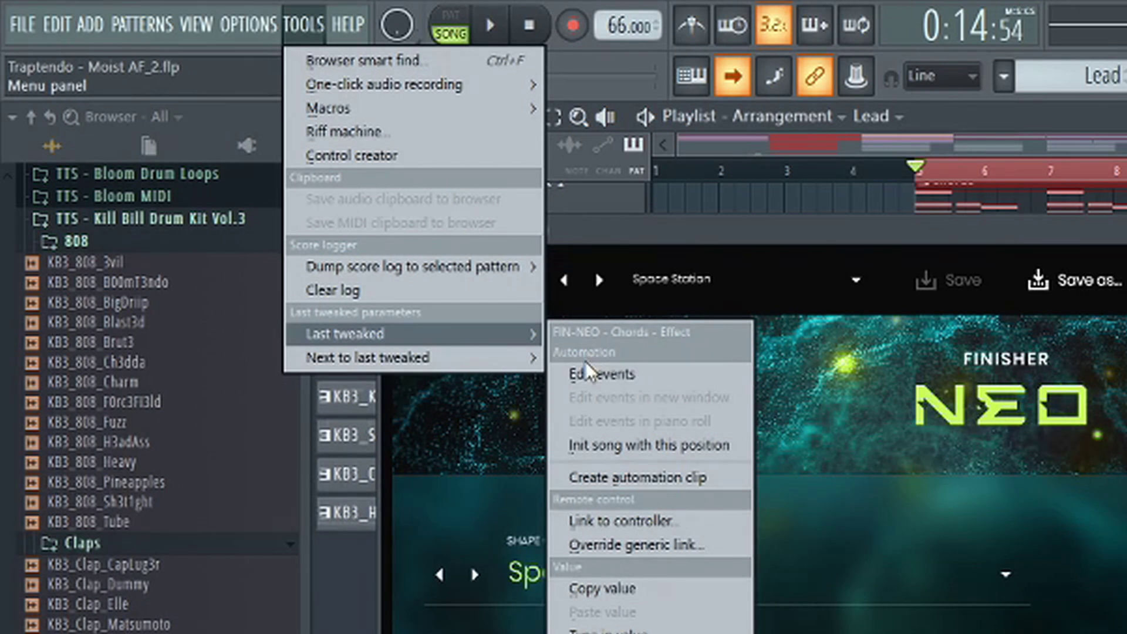
click(682, 480)
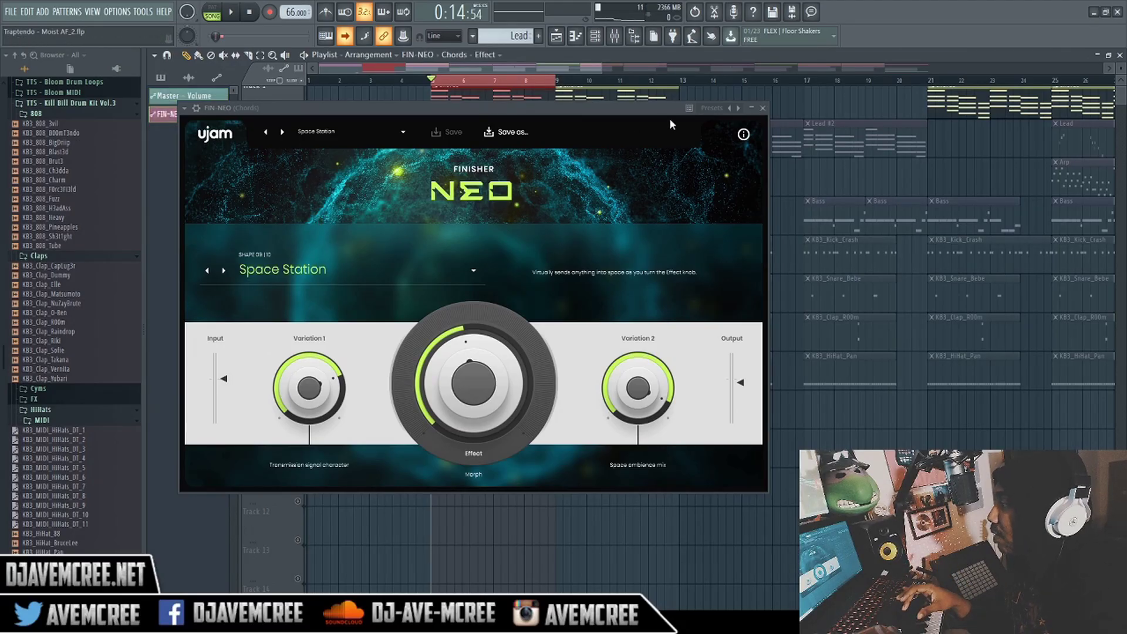
click(762, 108)
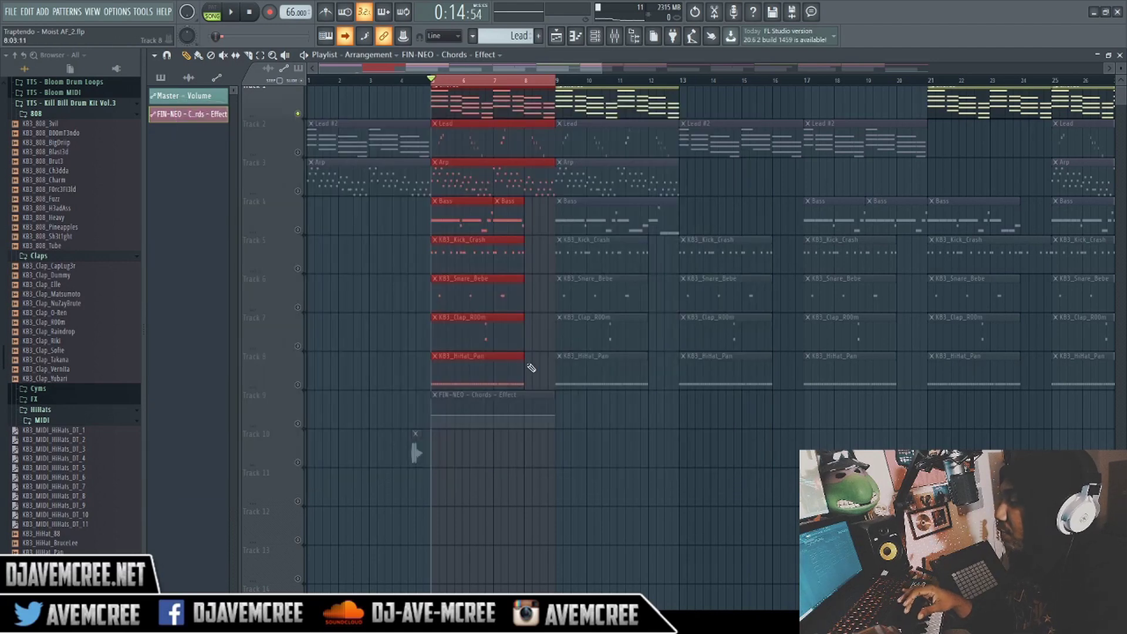
Enable Track 9 and shape its Effect automation clip into a repeating square pattern using Pulse mode and the curve tension.
click(298, 424)
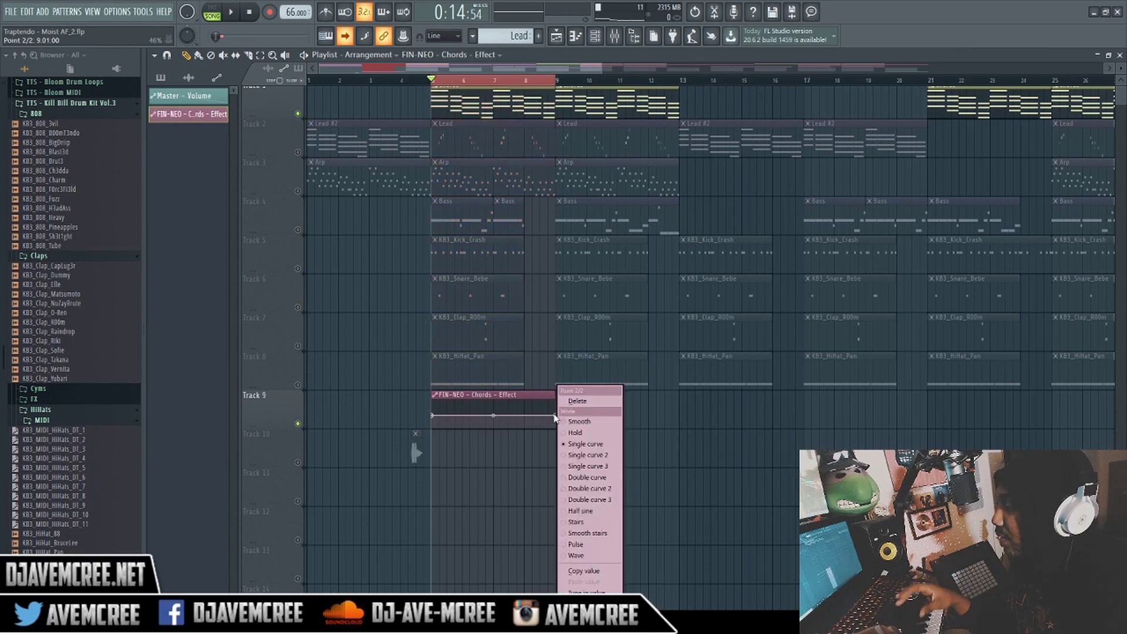
click(573, 545)
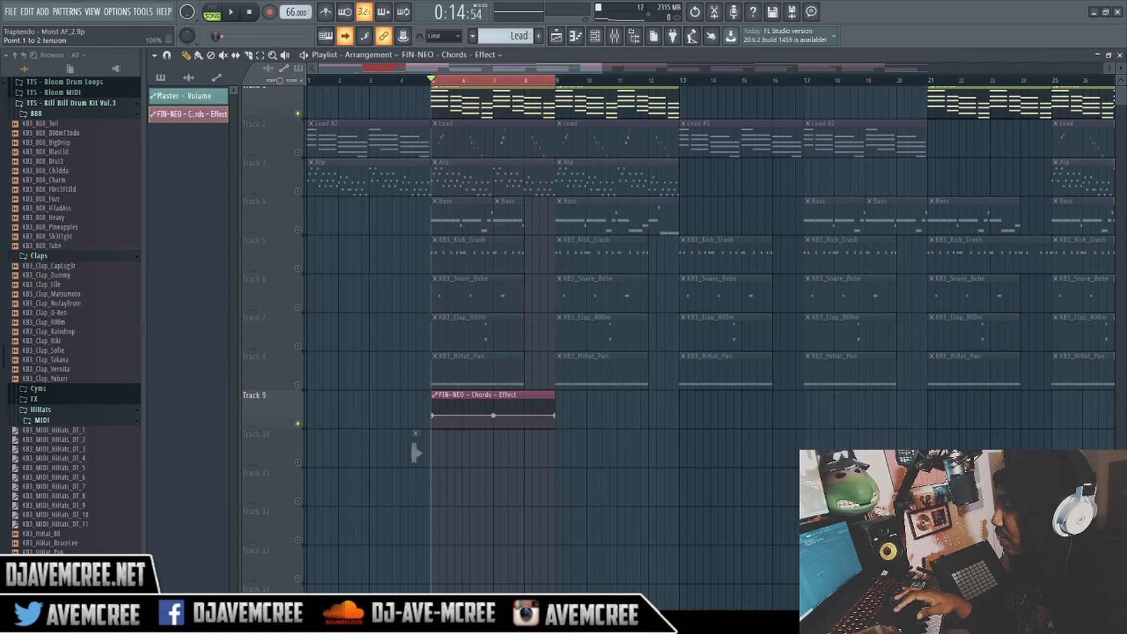
mouse_move(471, 408)
mouse_down()
mouse_move(484, 411)
mouse_move(475, 408)
mouse_up()
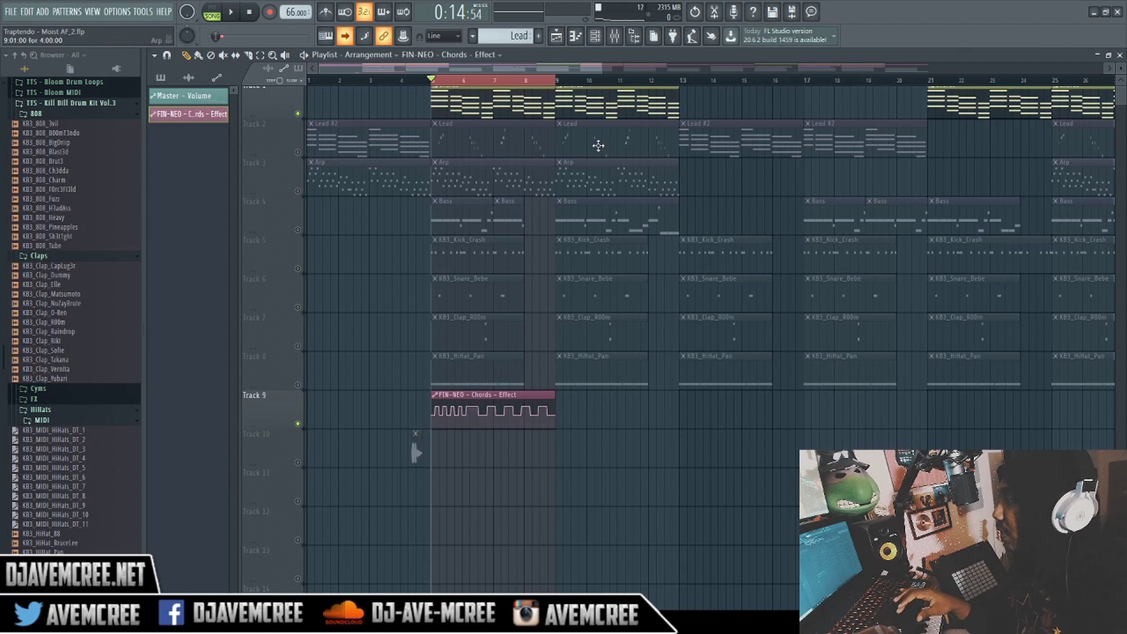
Play the loop and watch the automated Effect knob in FIN-NEO, reopened from the Chords mixer track, then stop playback.
key(space)
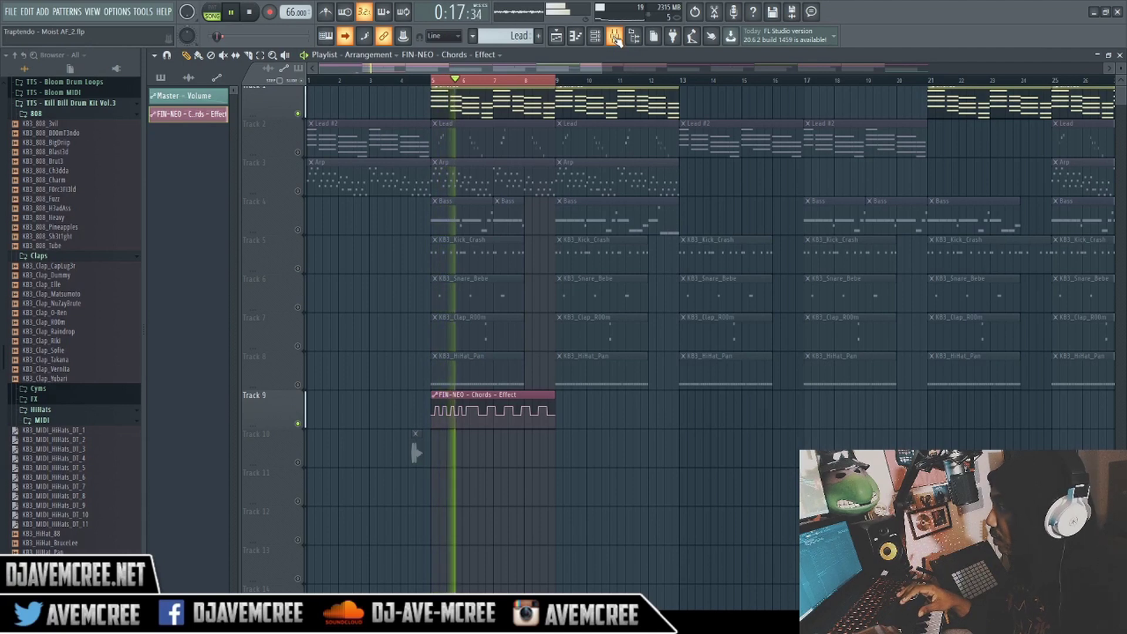
click(615, 37)
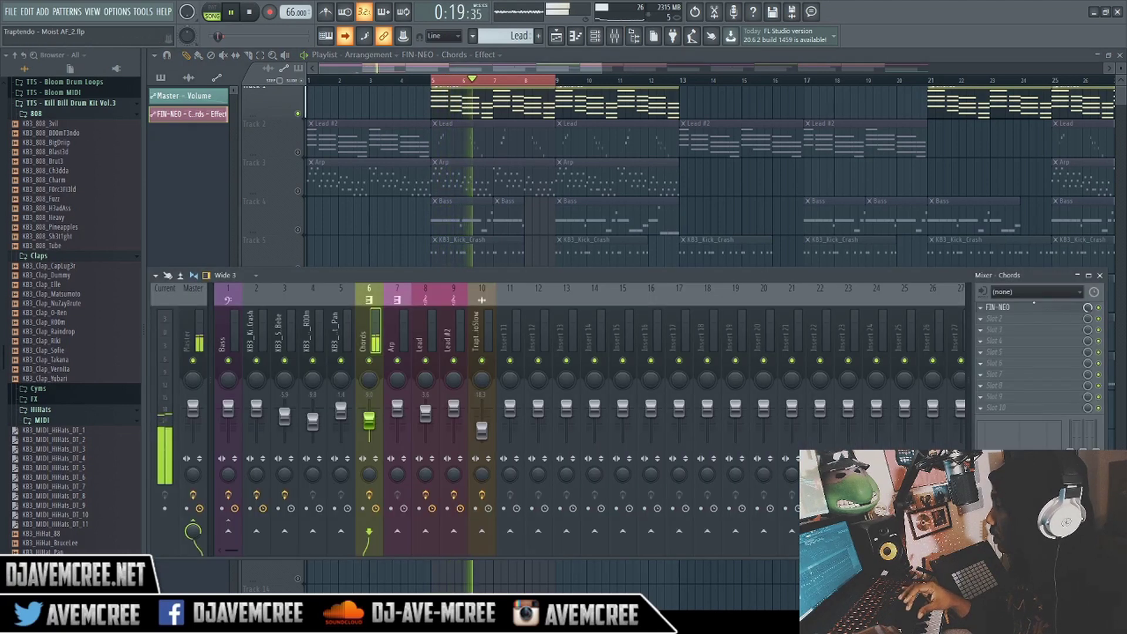
click(1032, 308)
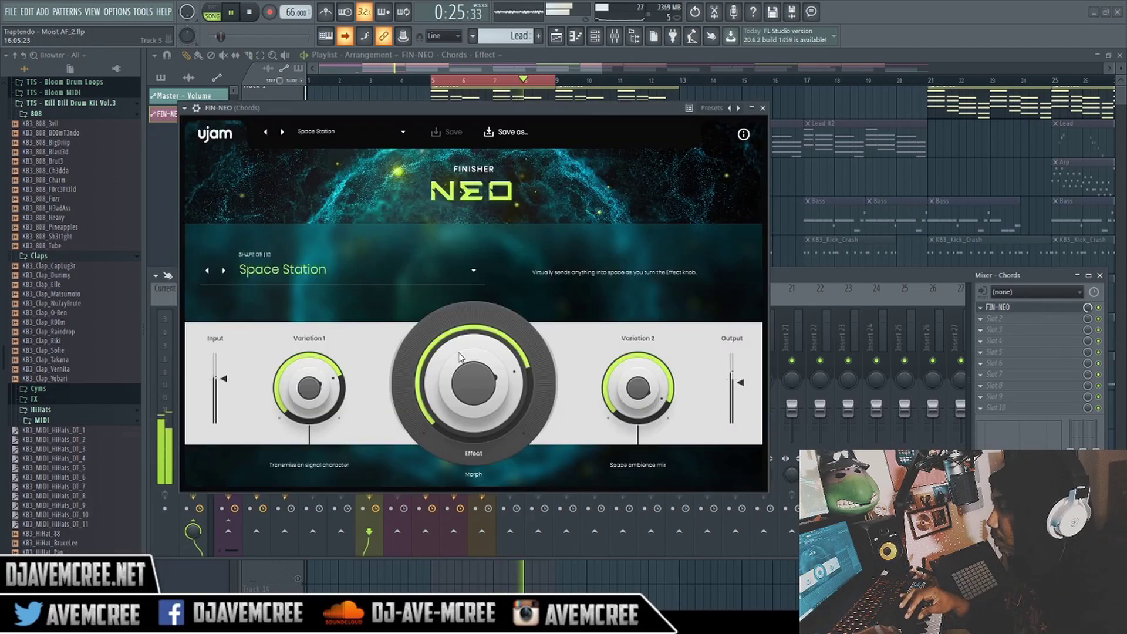
drag(456, 362, 561, 327)
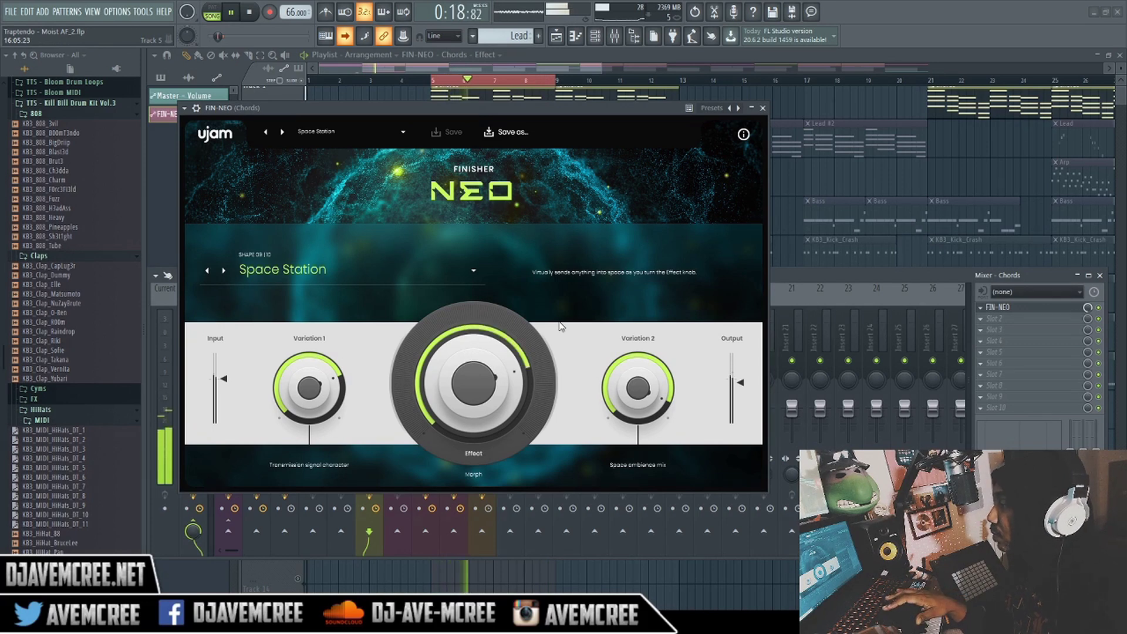
key(space)
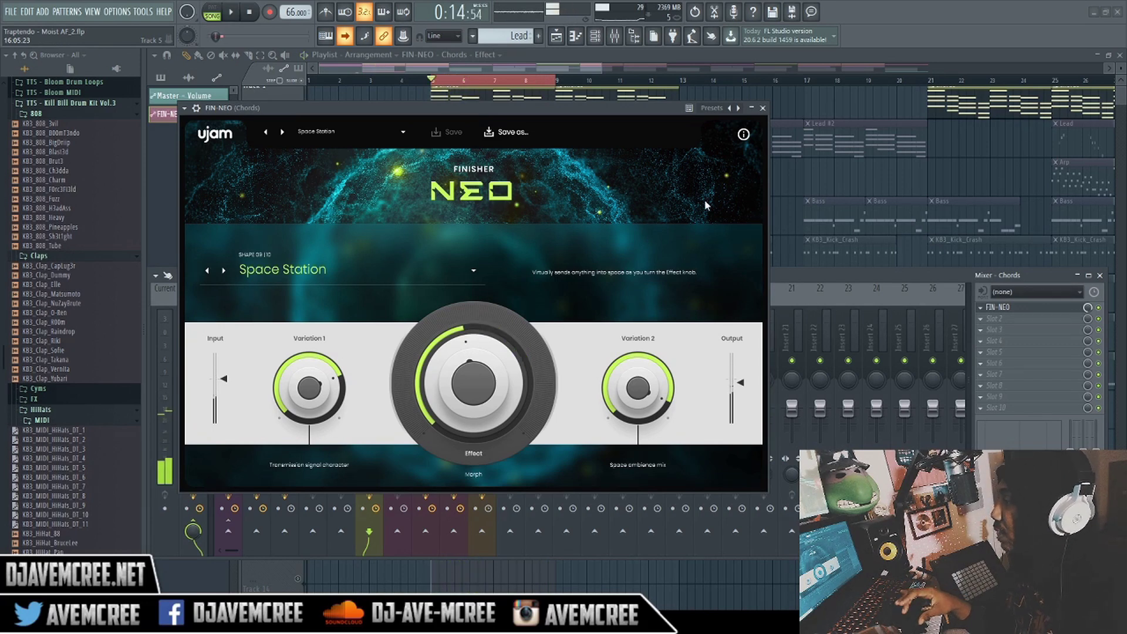
Close the plugin, mute the Bass mixer track and make all playlist tracks active again.
click(763, 108)
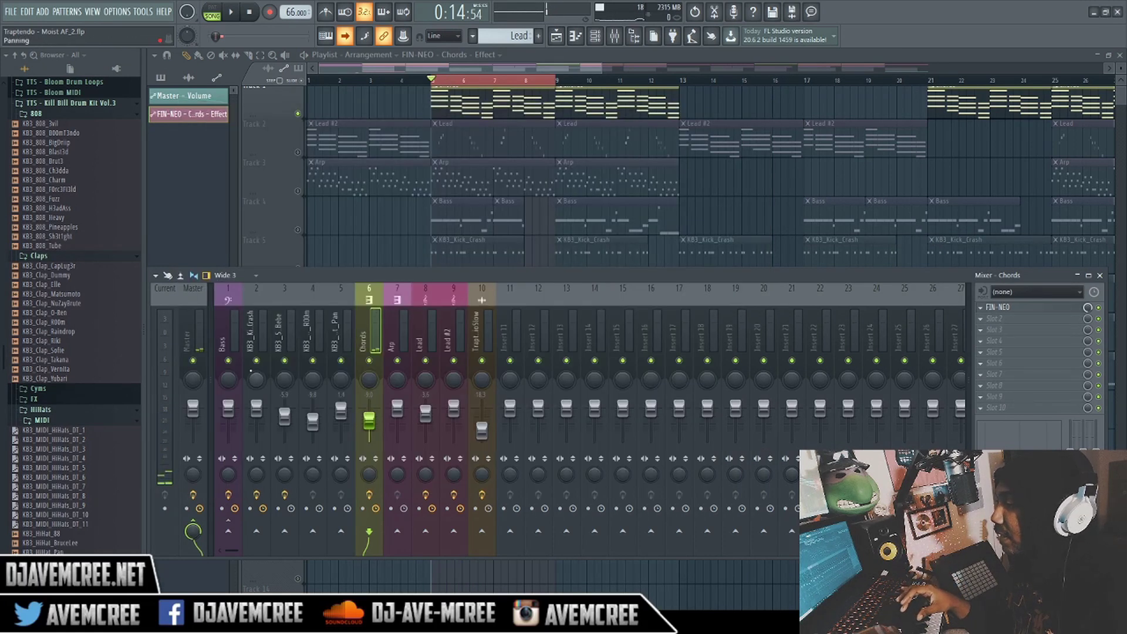
click(229, 358)
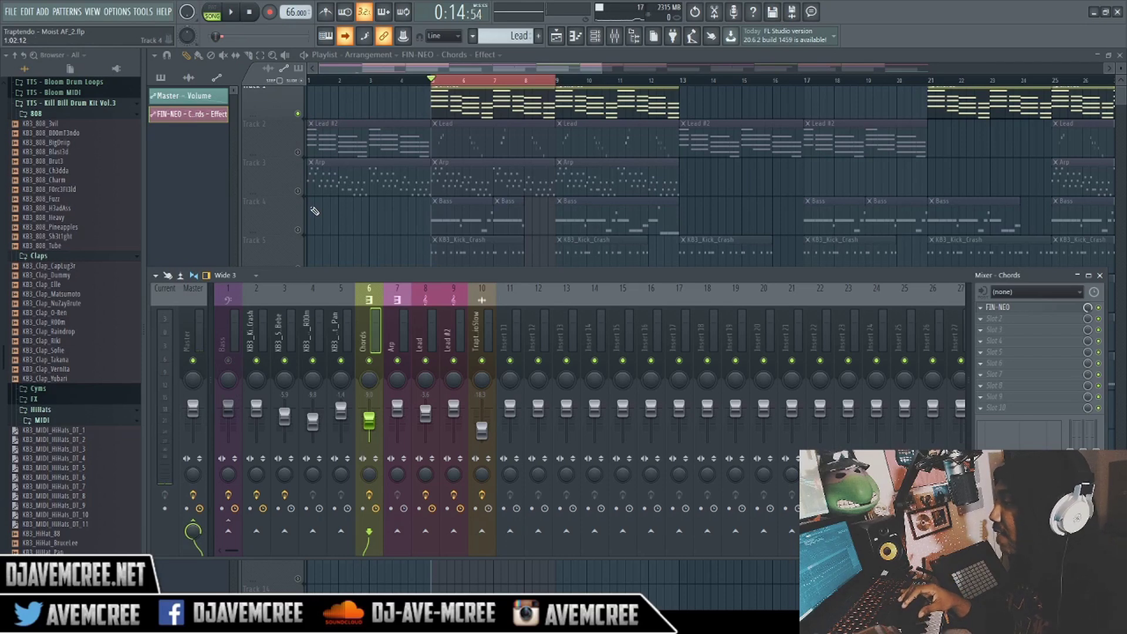
click(298, 230)
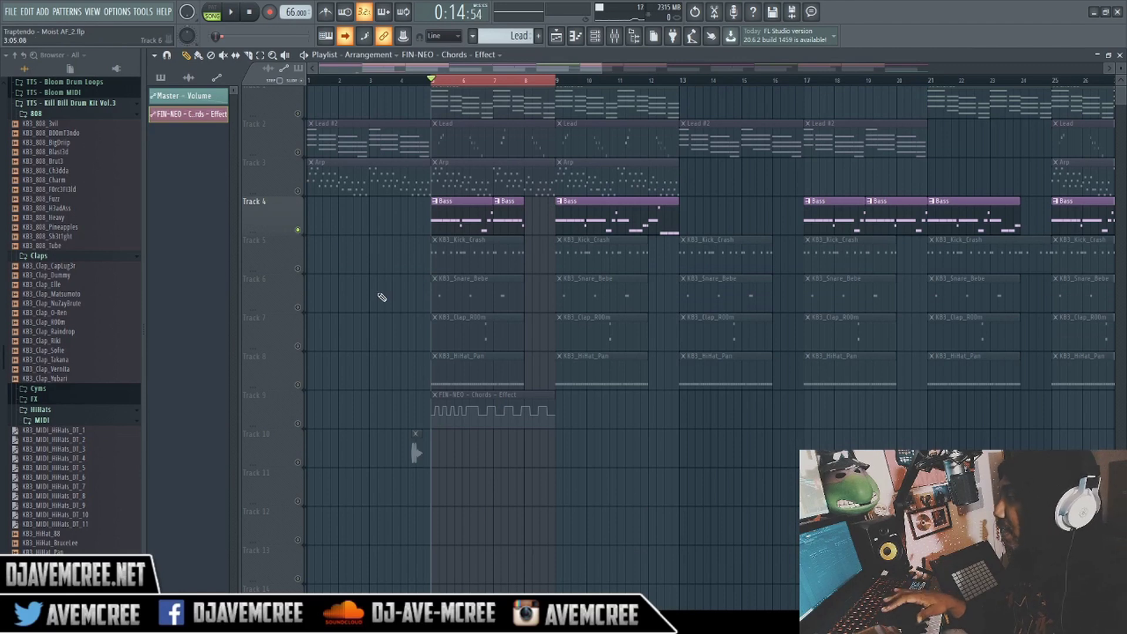
key(space)
key(F9)
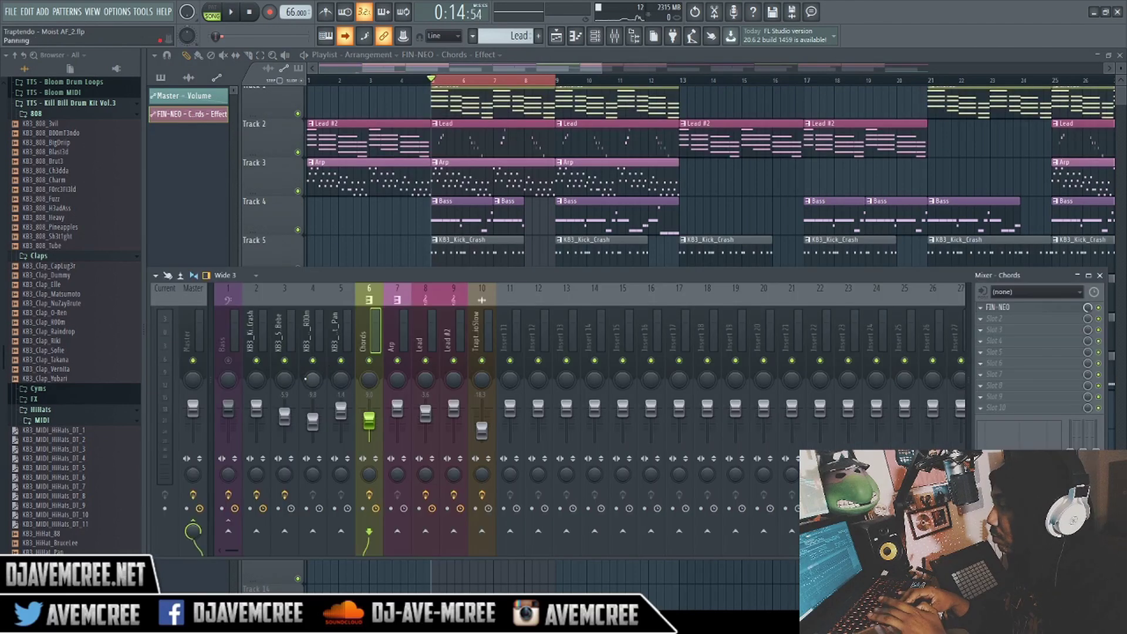
Unmute and solo the Bass mixer track, open its FIN-NEO plugin and toggle the plugin window's Detached option.
click(228, 360)
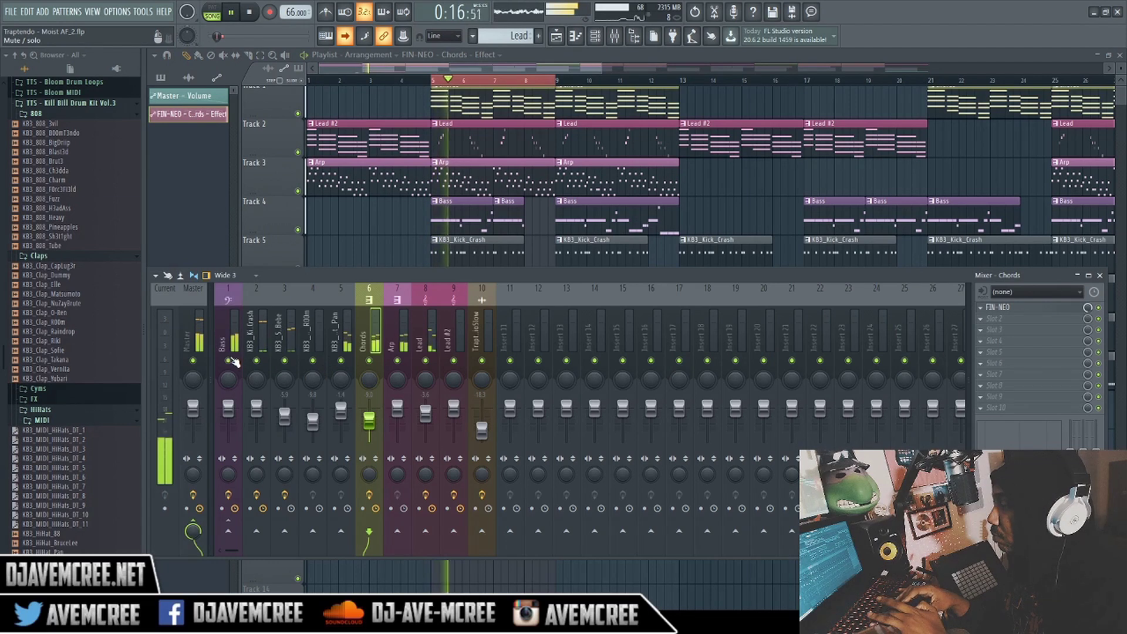
click(228, 329)
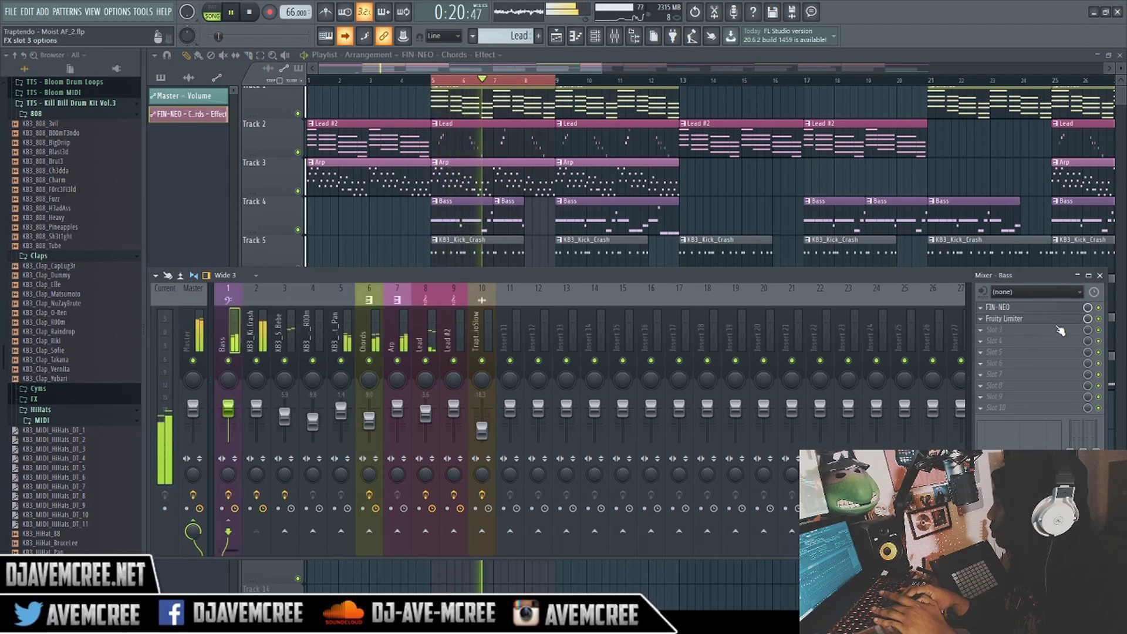
ctrl+click(228, 360)
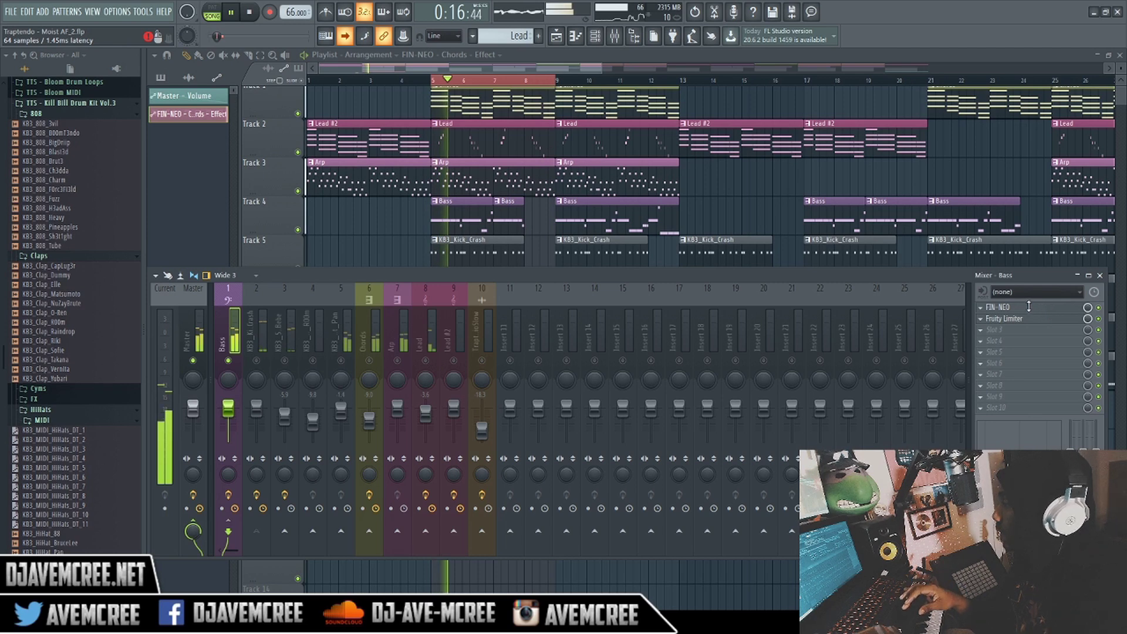
click(1030, 306)
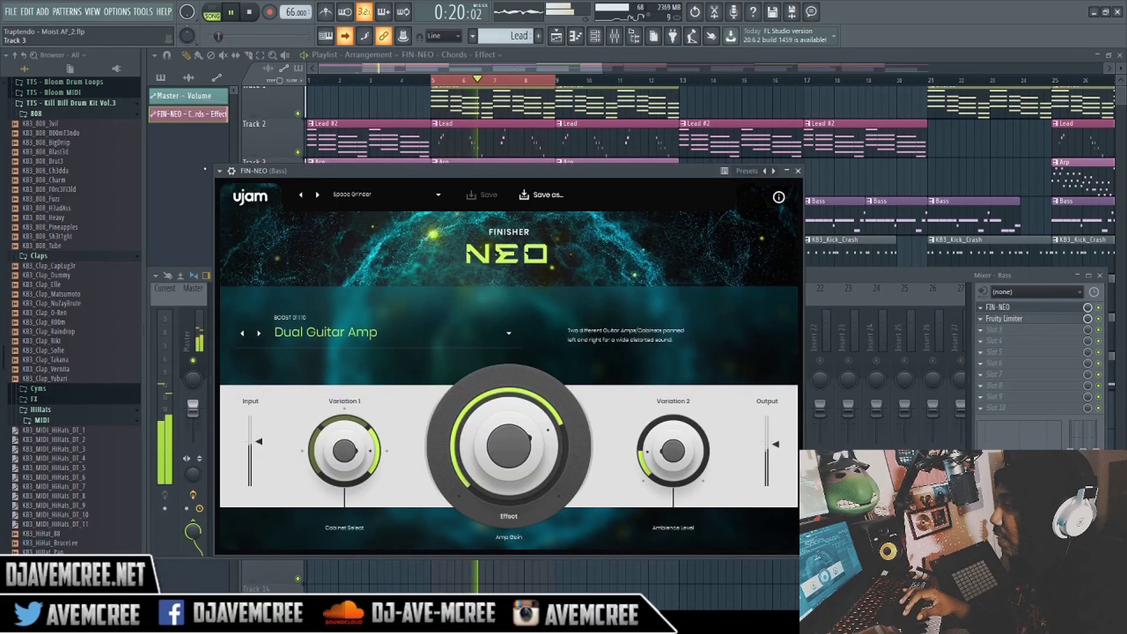
click(220, 171)
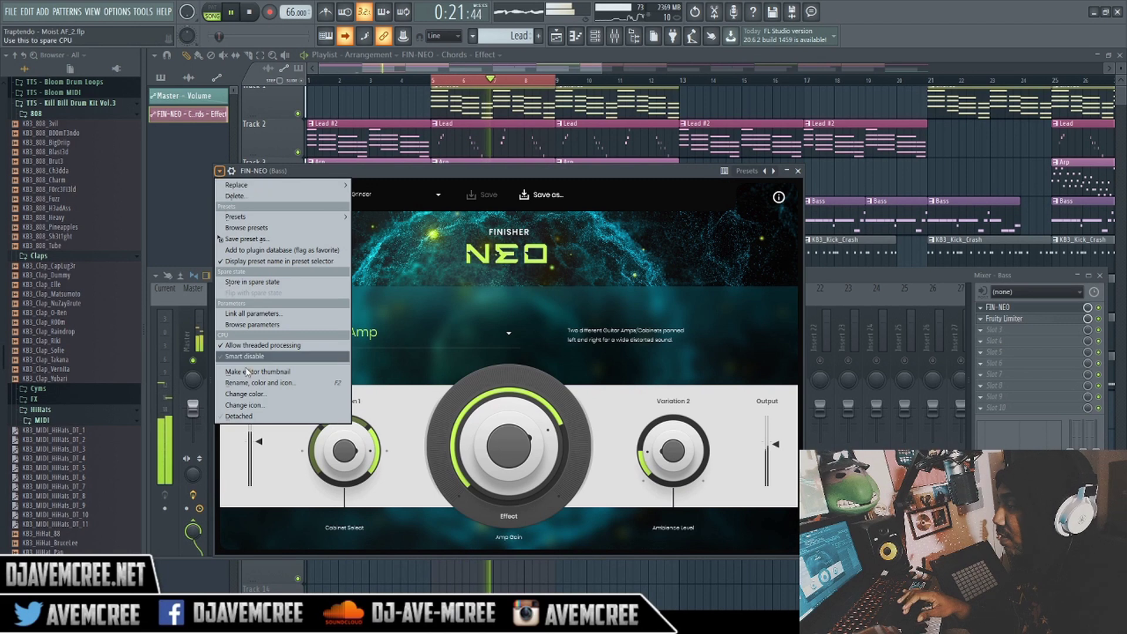
click(251, 417)
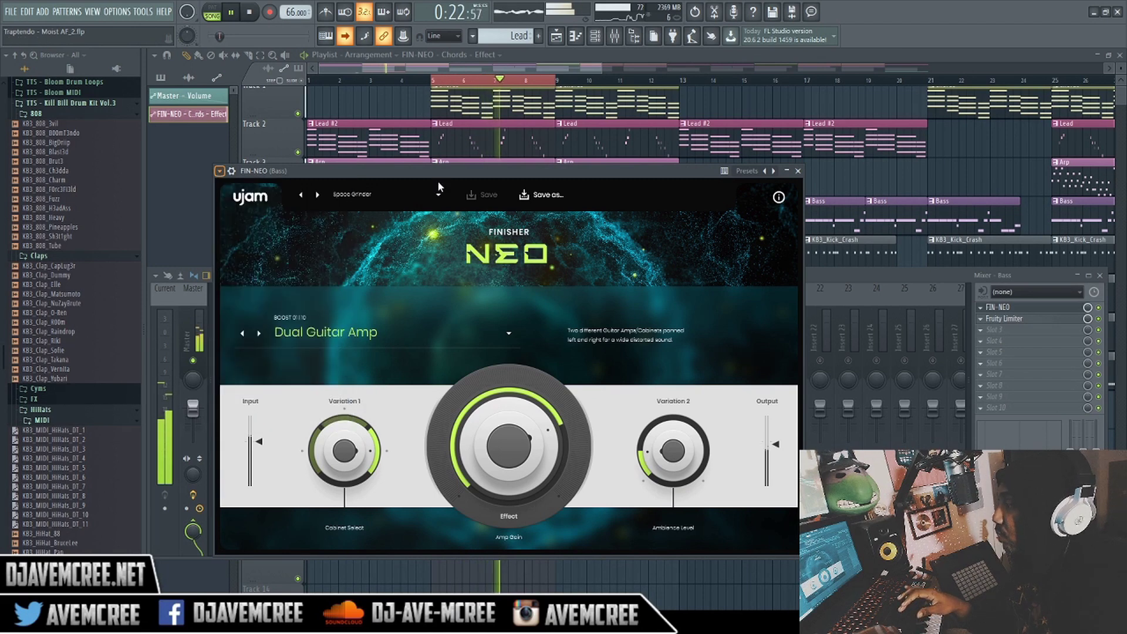
drag(443, 175, 446, 157)
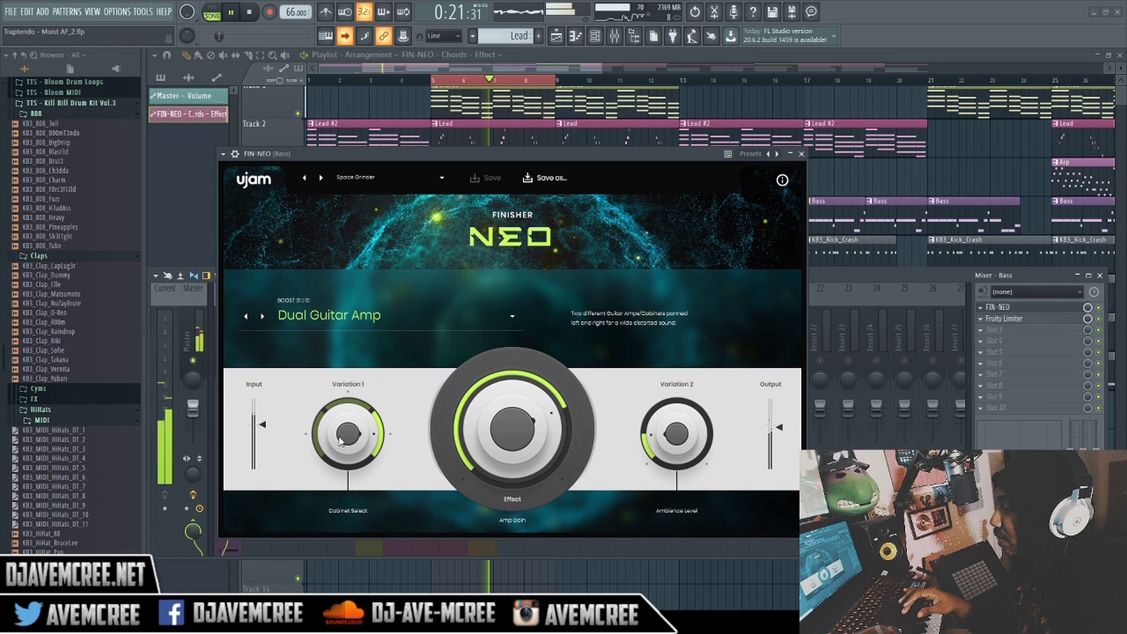
Set Variation 2 to 66 in the Bass track's FIN-NEO and sweep the Effect knob up to 100 and back down.
drag(349, 470, 361, 452)
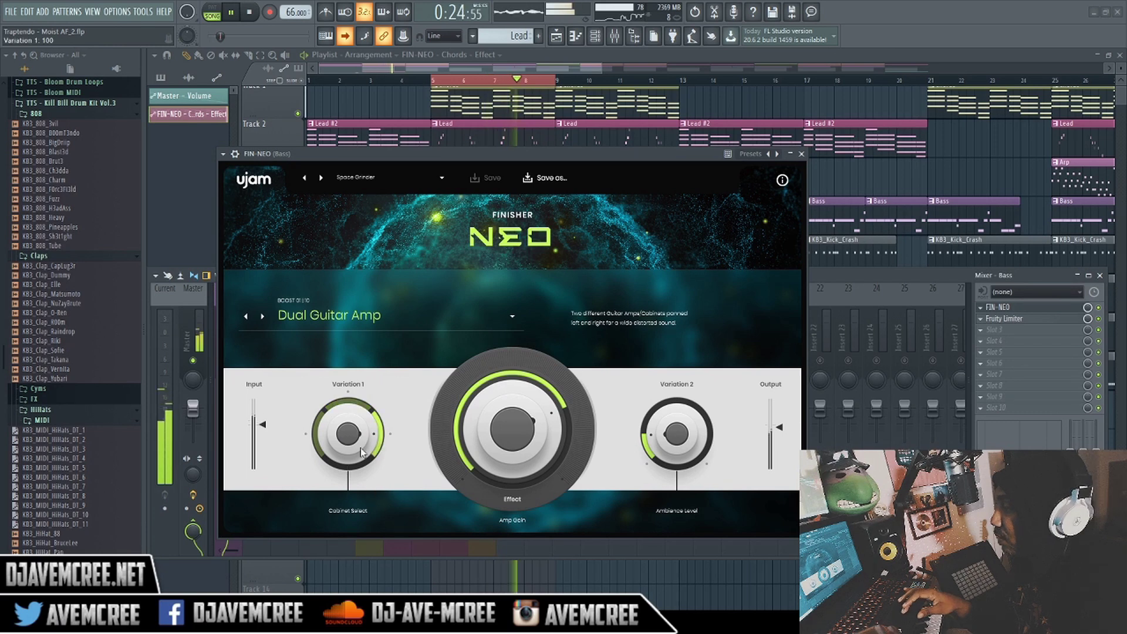
mouse_move(673, 436)
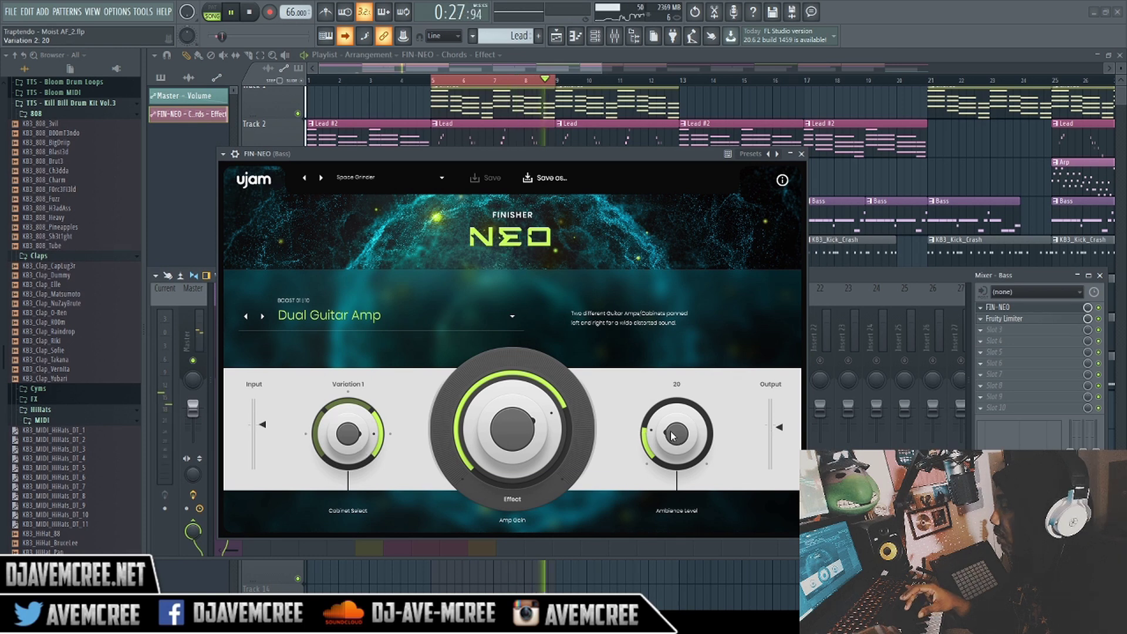
mouse_move(673, 436)
mouse_down()
mouse_move(678, 335)
mouse_move(674, 434)
mouse_up()
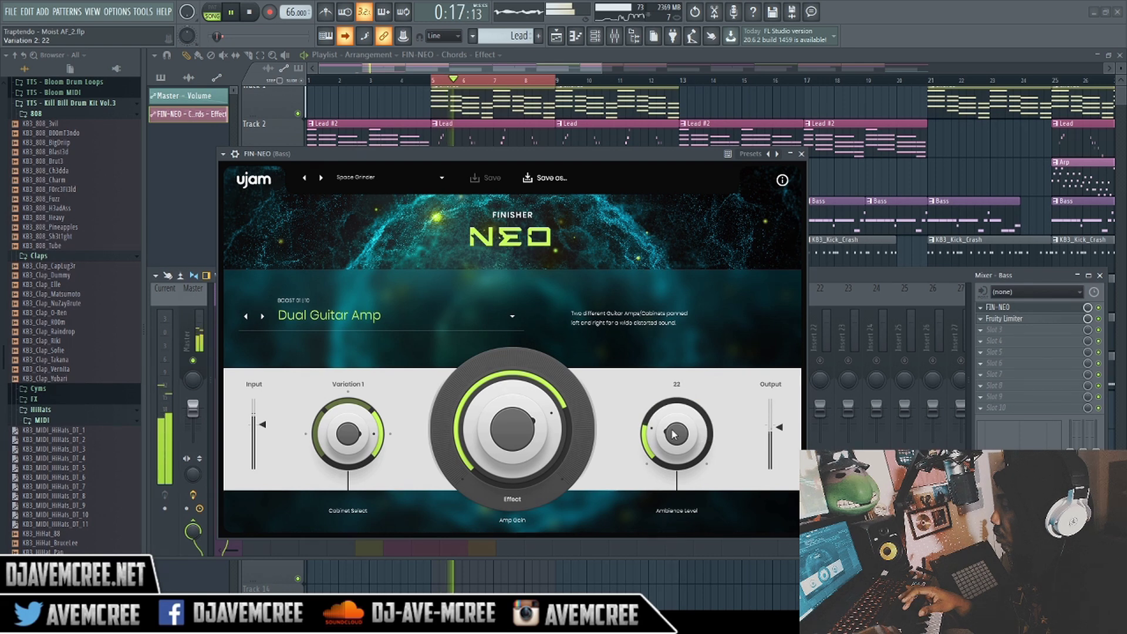
double_click(673, 435)
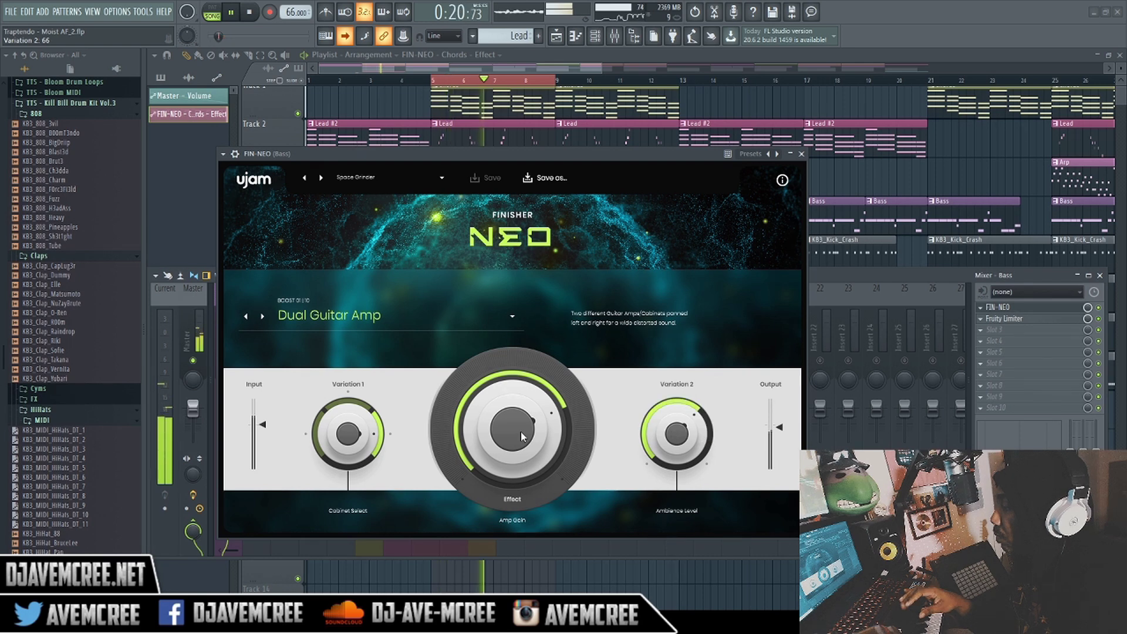
drag(521, 436, 512, 385)
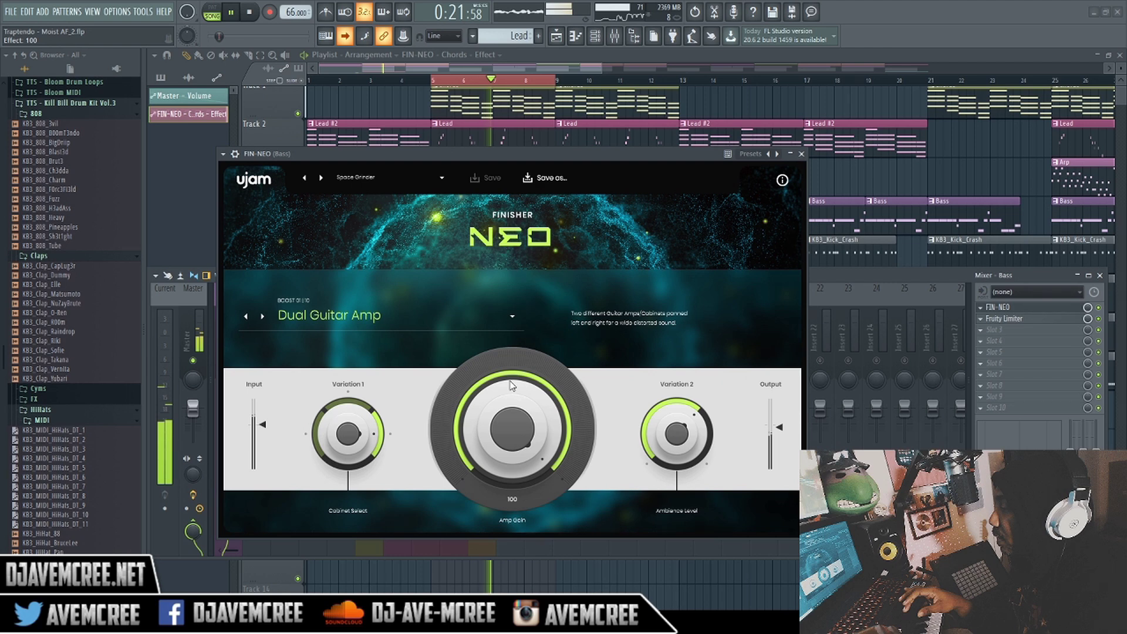
drag(512, 385, 509, 429)
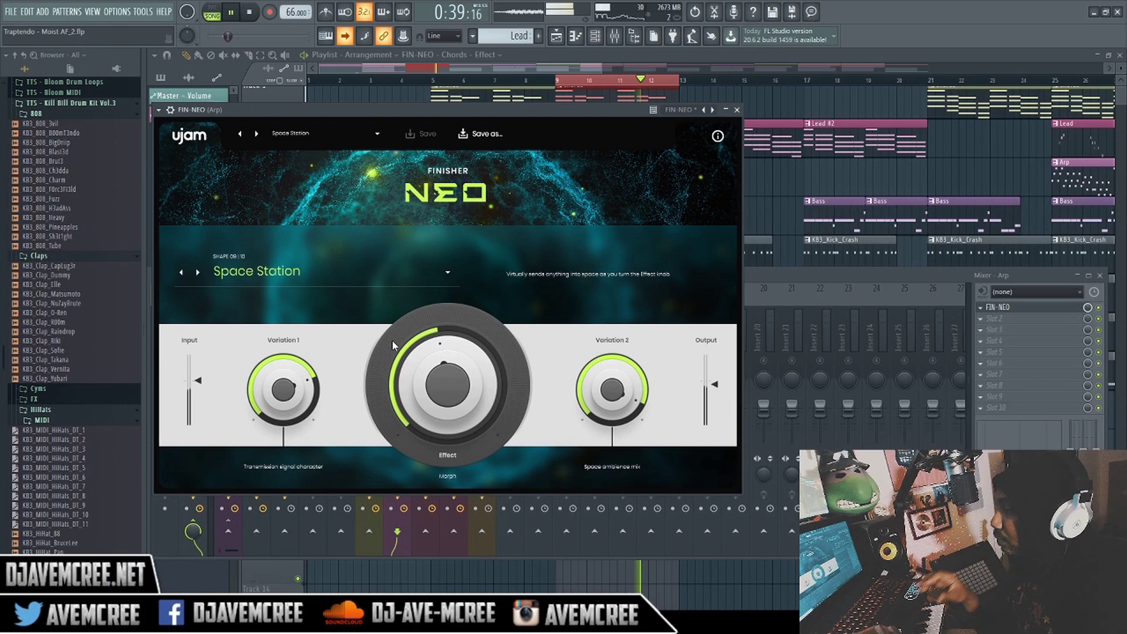
Switch the Arp track's FIN-NEO to the Infinity mode from the Spread category and turn the Effect knob up.
click(278, 277)
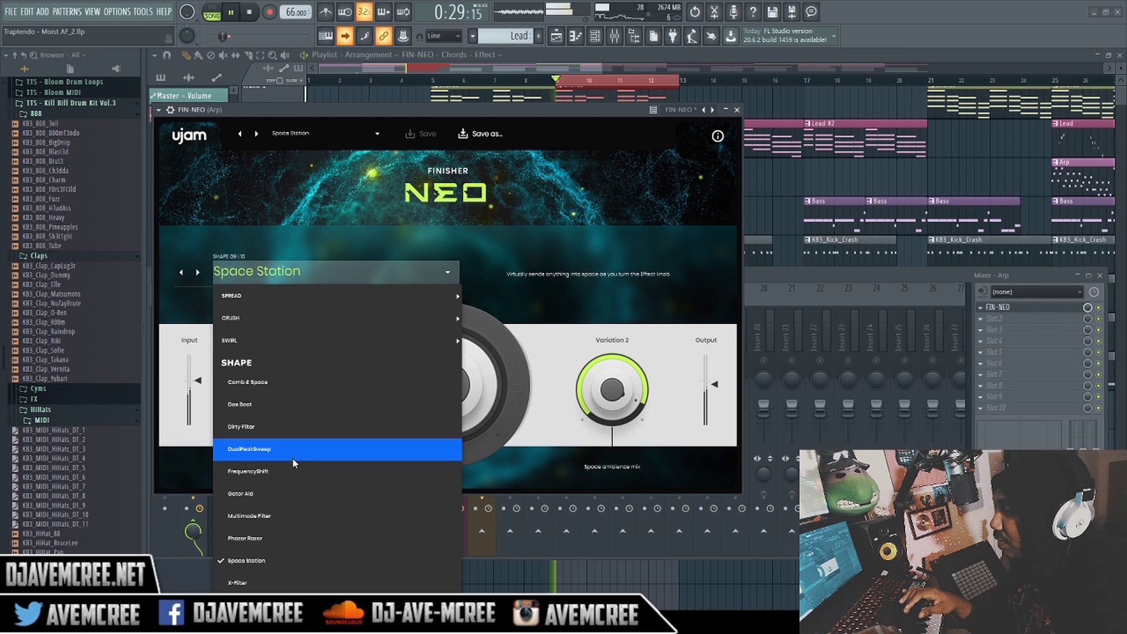
mouse_move(310, 296)
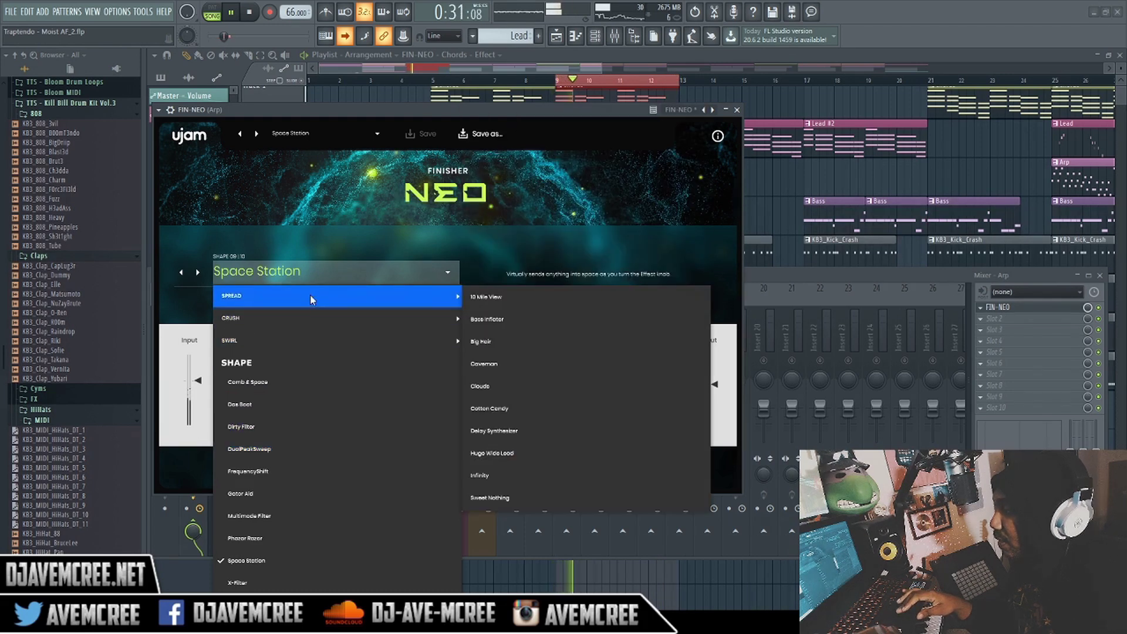
click(479, 475)
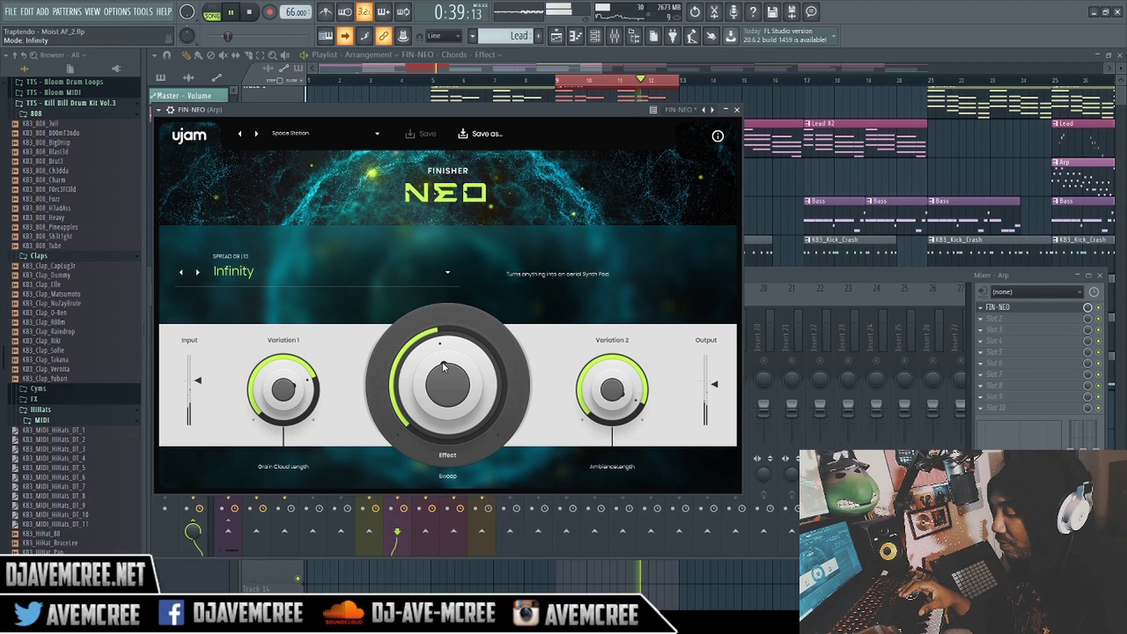
drag(452, 378, 431, 319)
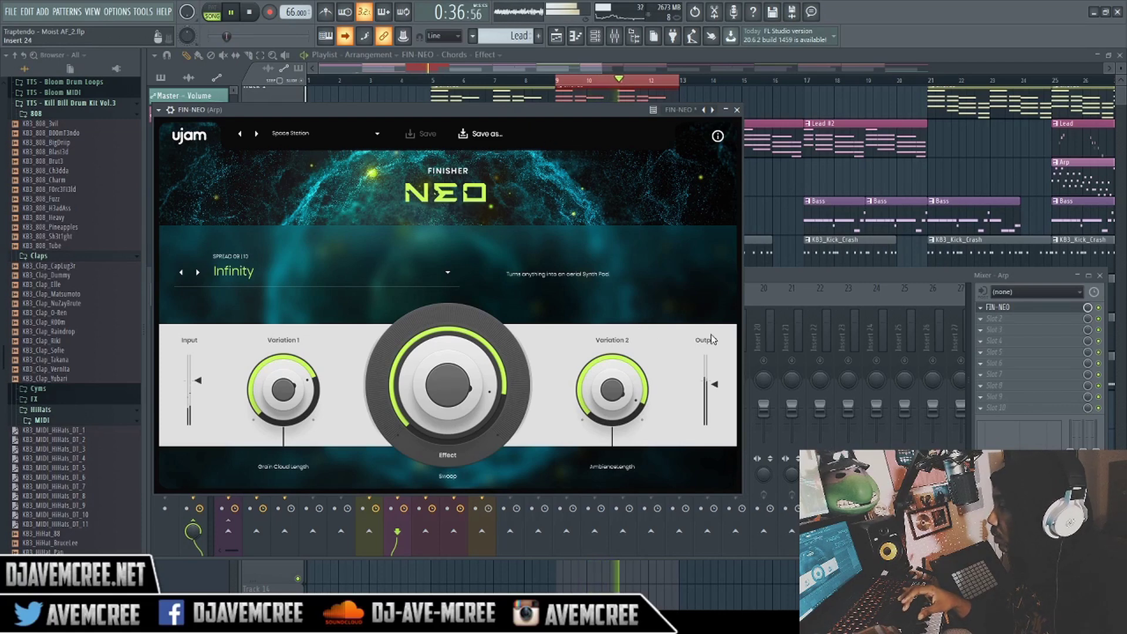
Lower the Output level of the Arp track's FIN-NEO and unsolo the Arp so all mixer tracks play.
drag(716, 386, 719, 410)
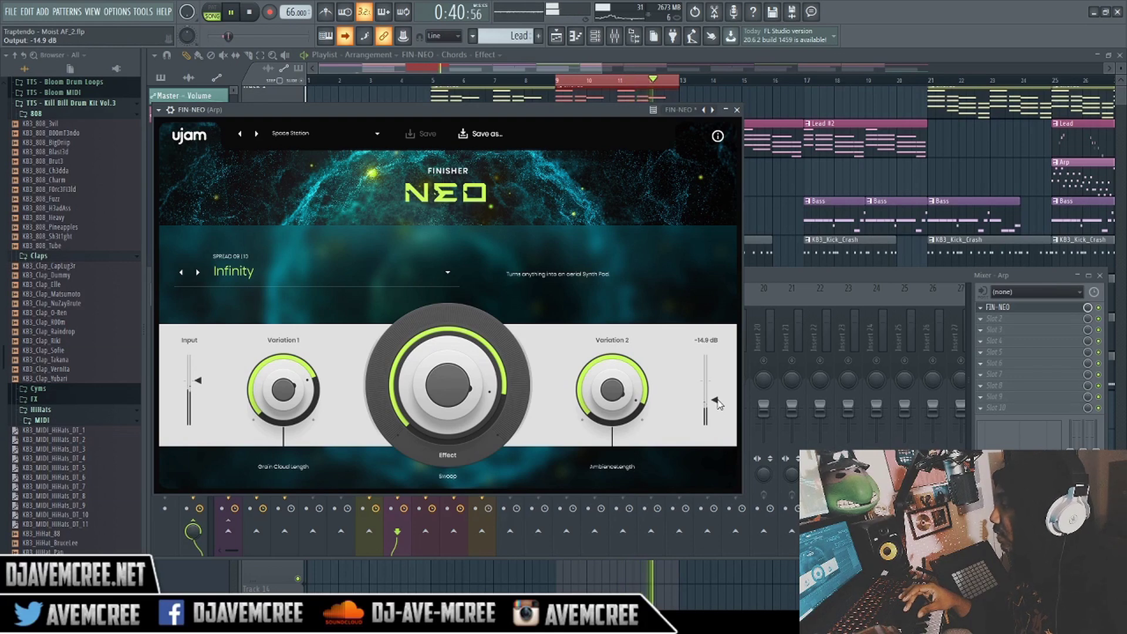
drag(717, 401, 717, 403)
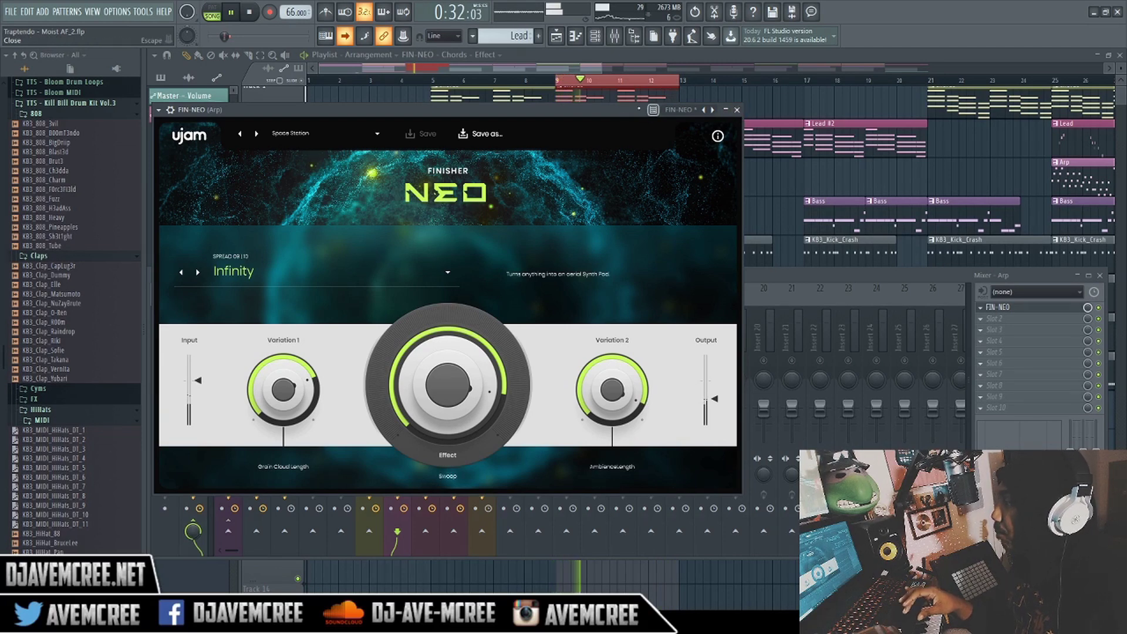
drag(411, 110, 838, 96)
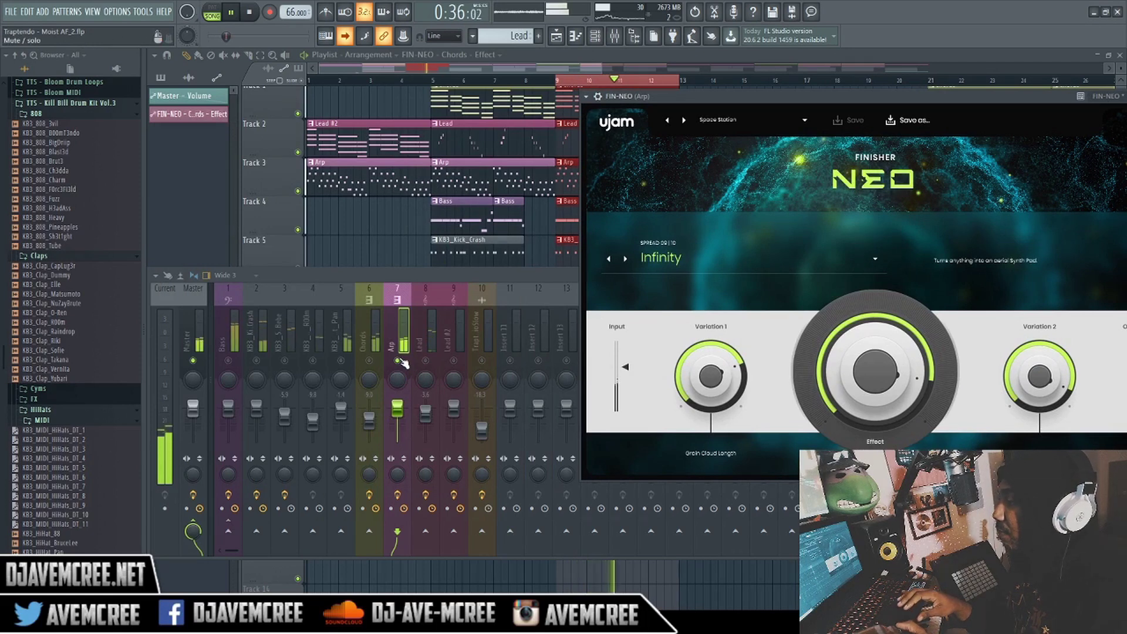
click(402, 367)
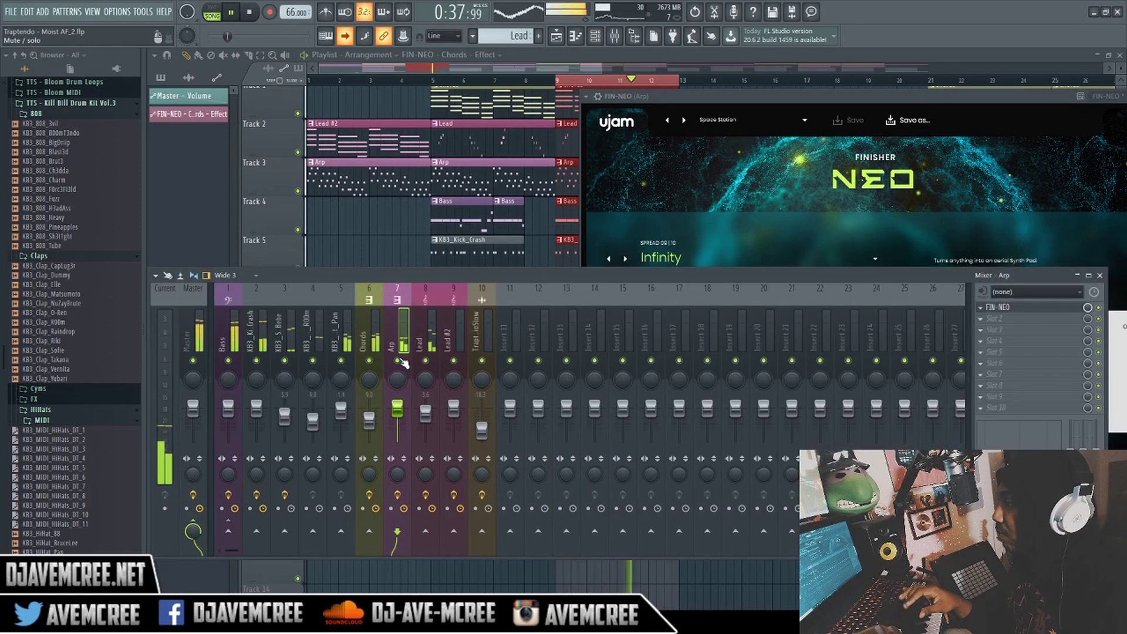
Turn FIN-NEO's Effect knob down slightly, create an automation clip for that last tweaked parameter, and close the plugin and mixer.
drag(735, 99, 517, 99)
drag(622, 354, 640, 387)
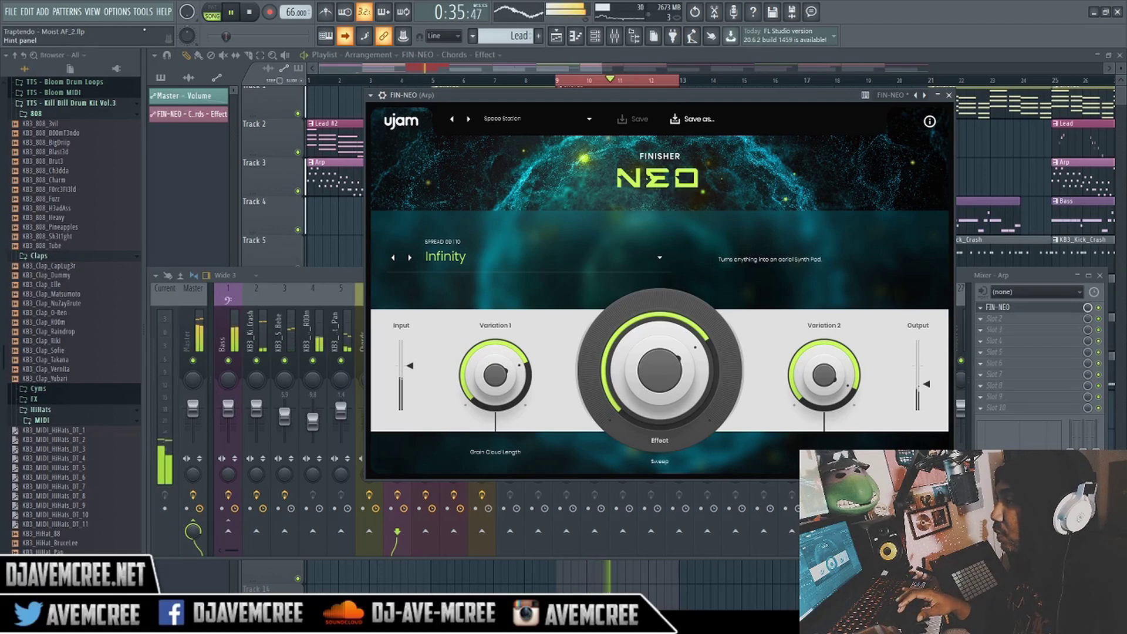
click(142, 11)
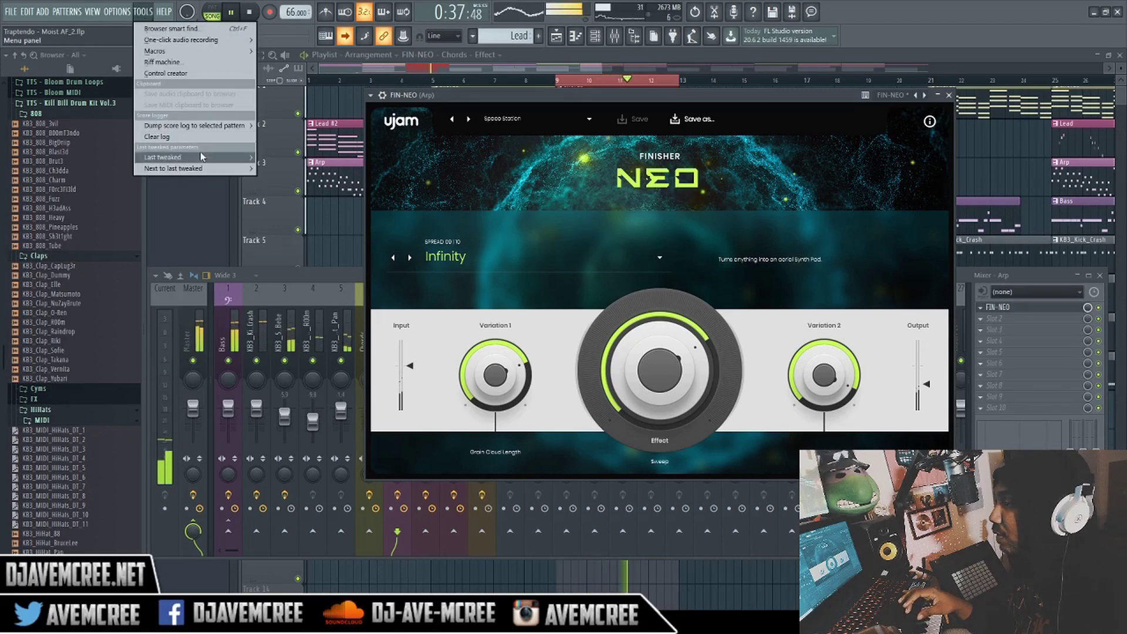
mouse_move(208, 156)
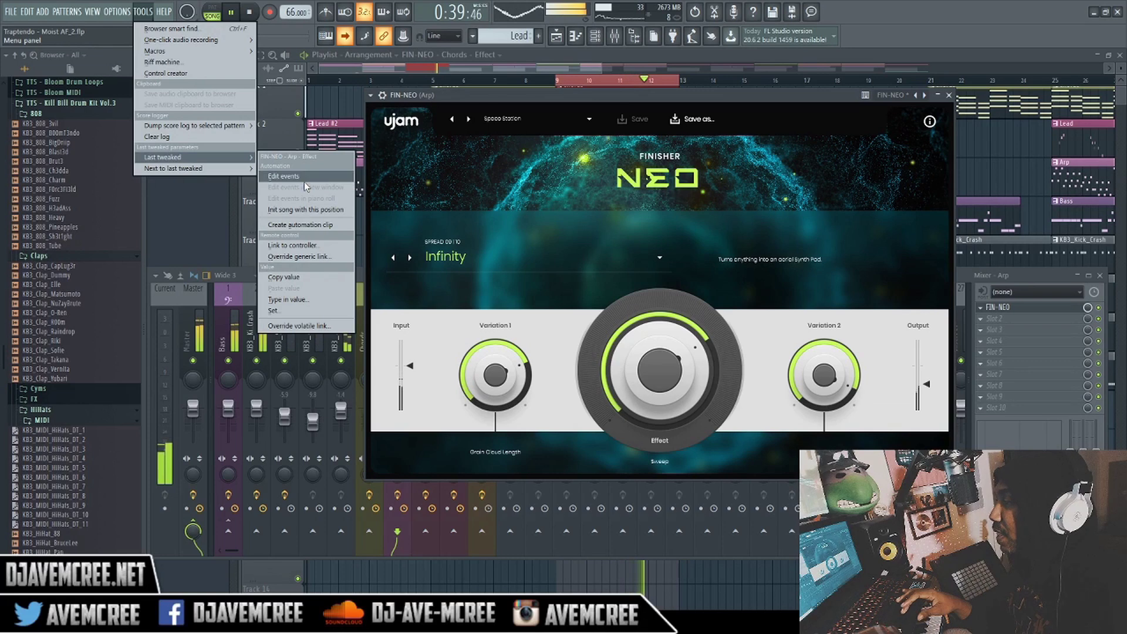
click(312, 228)
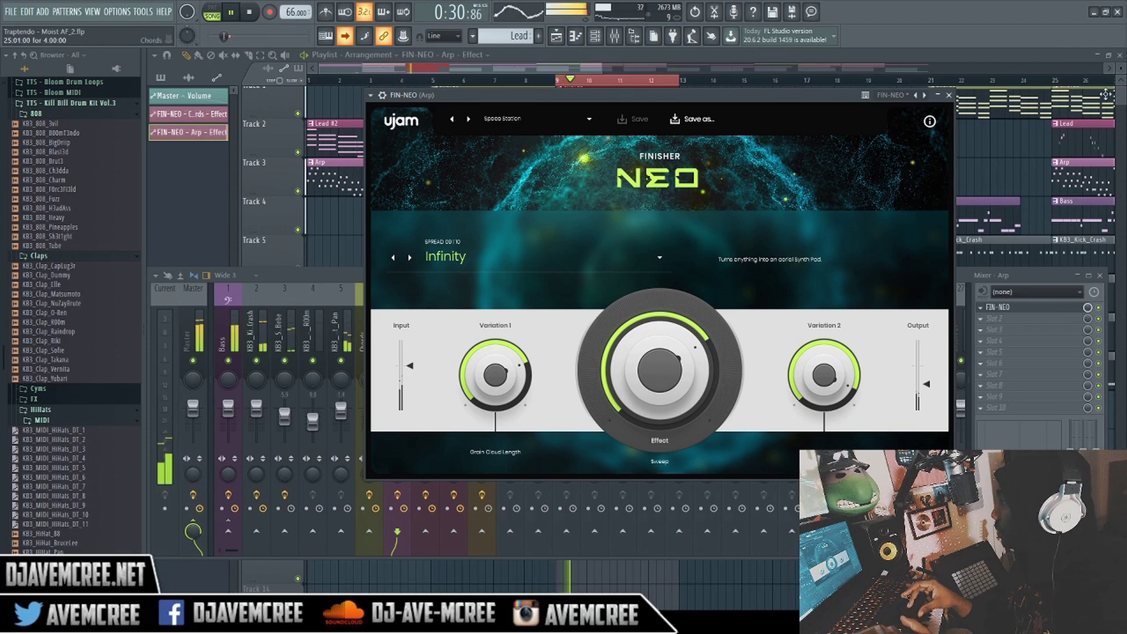
click(949, 95)
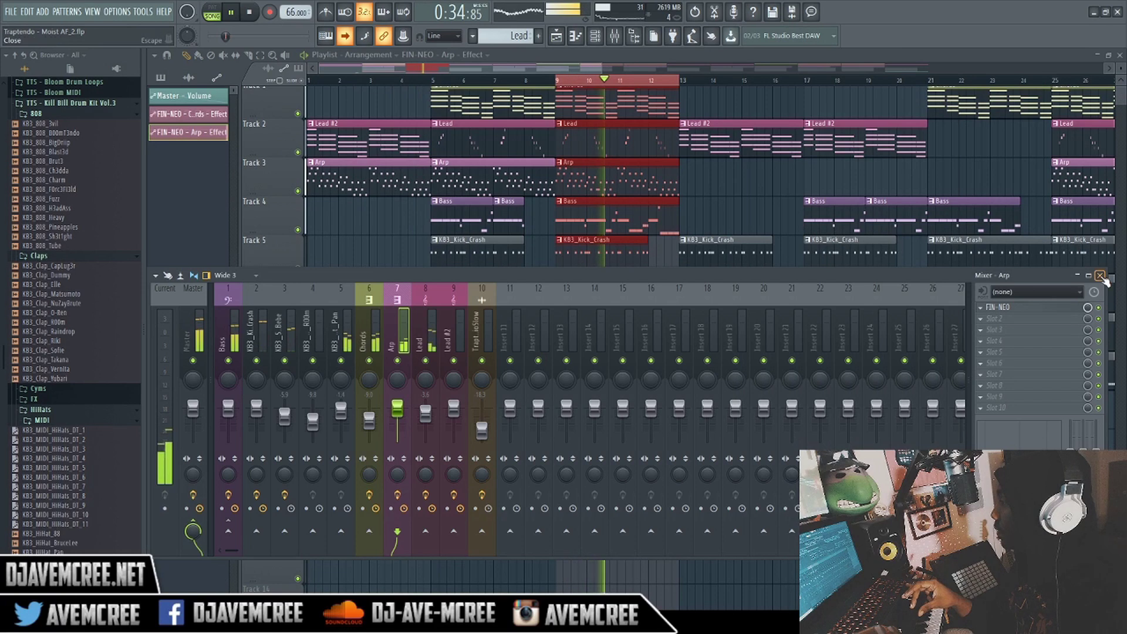
click(1101, 277)
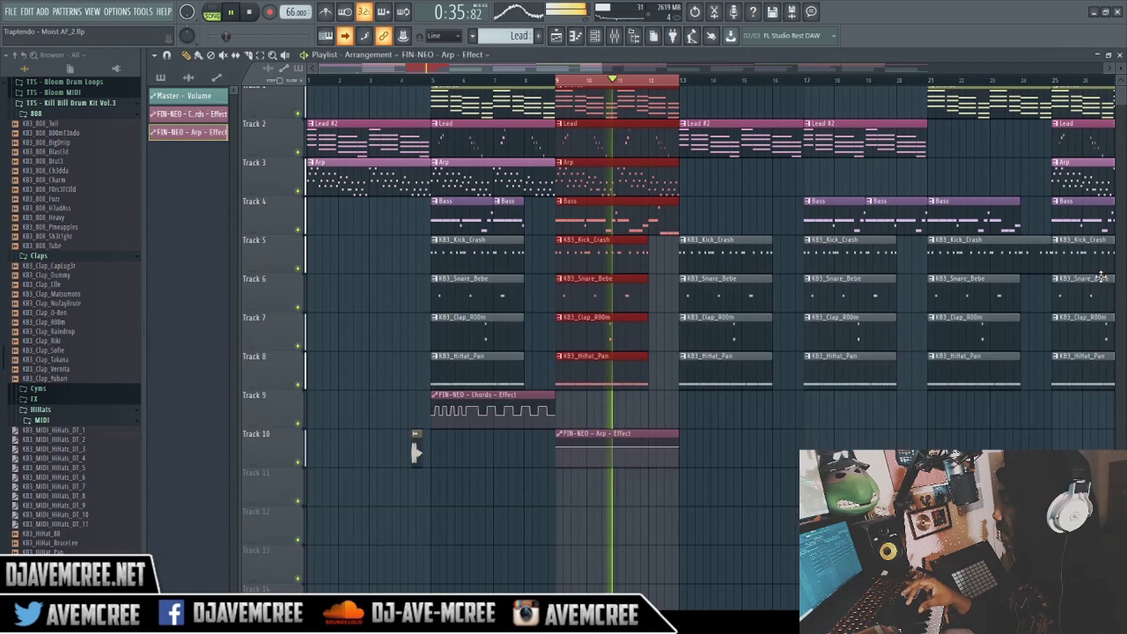
Add points at bars 10 and 12 to Track 10's Arp Effect automation clip and shape it into a rapid oscillation up to bar 12.
right_click(675, 446)
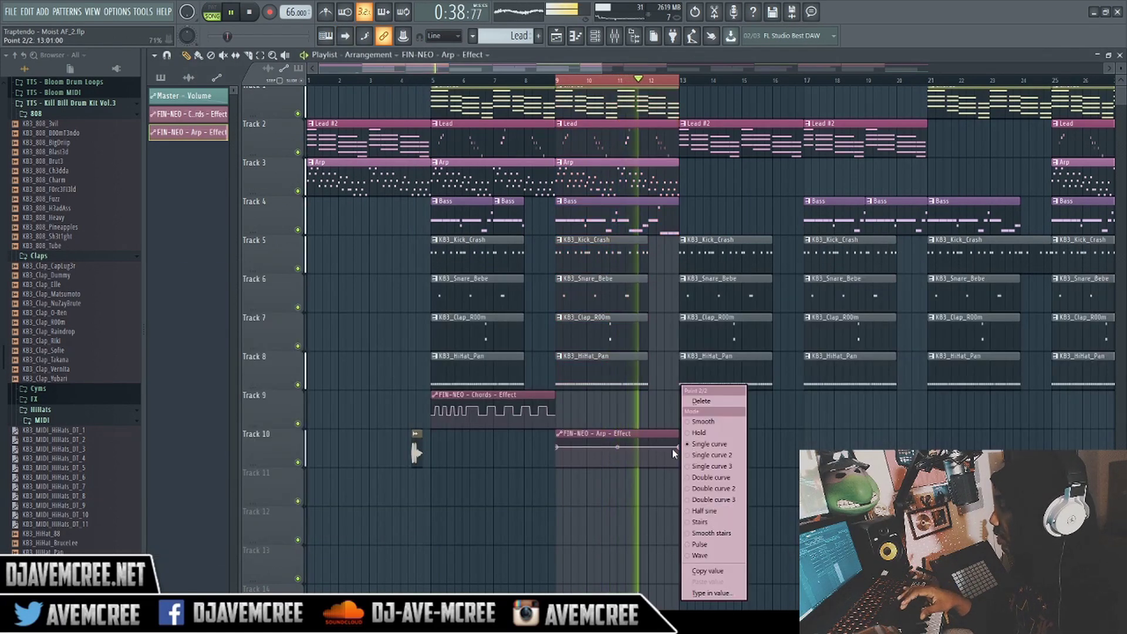
click(700, 534)
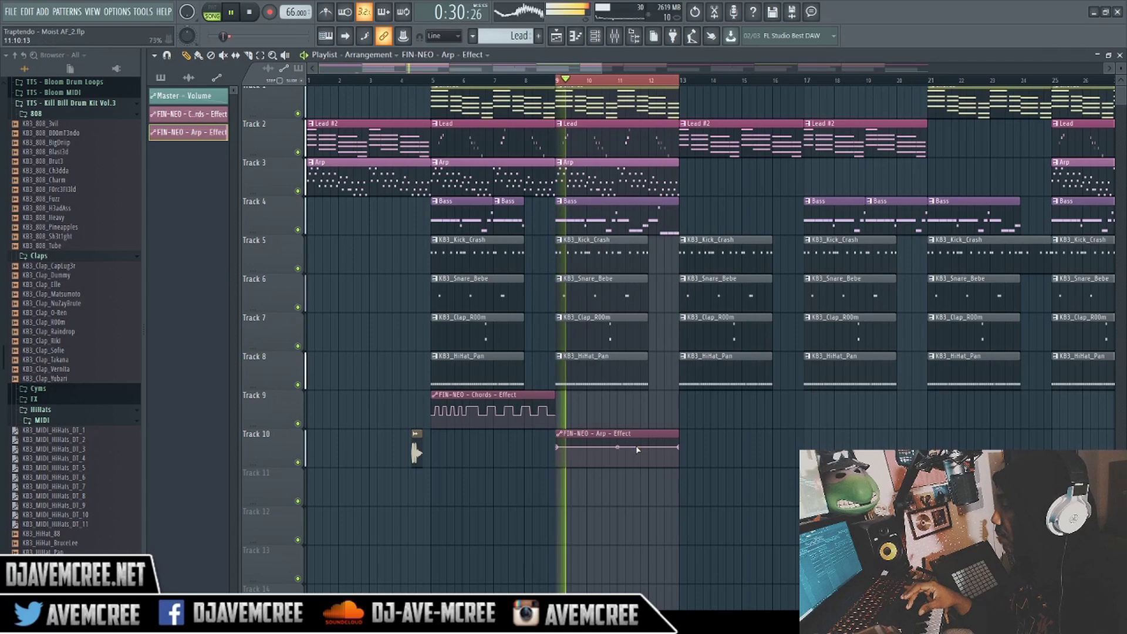
right_click(588, 447)
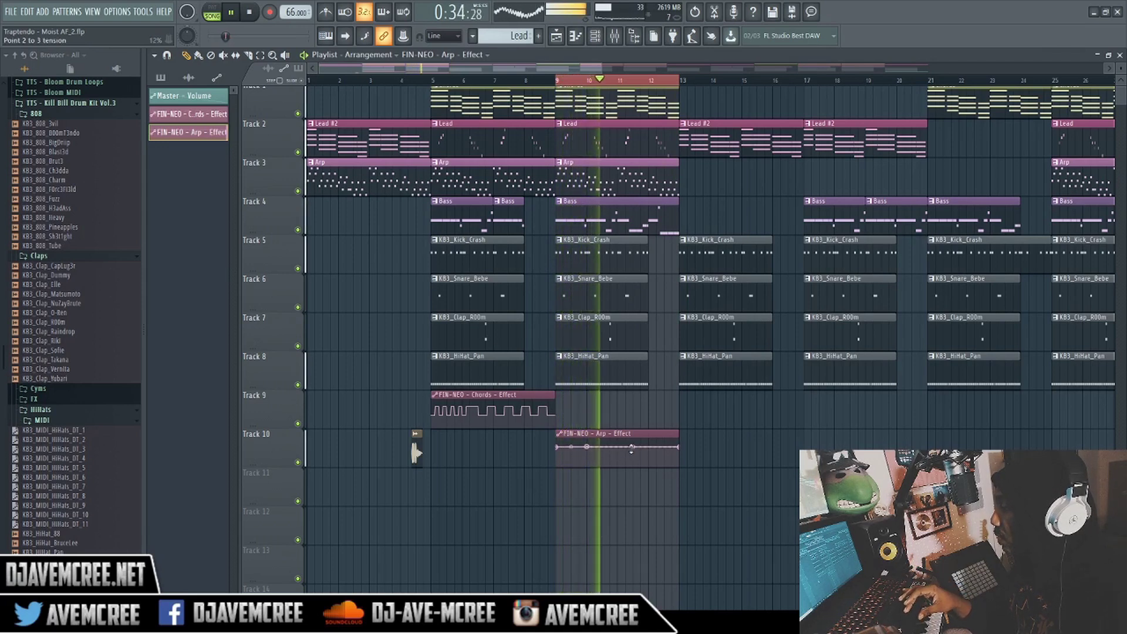
right_click(650, 447)
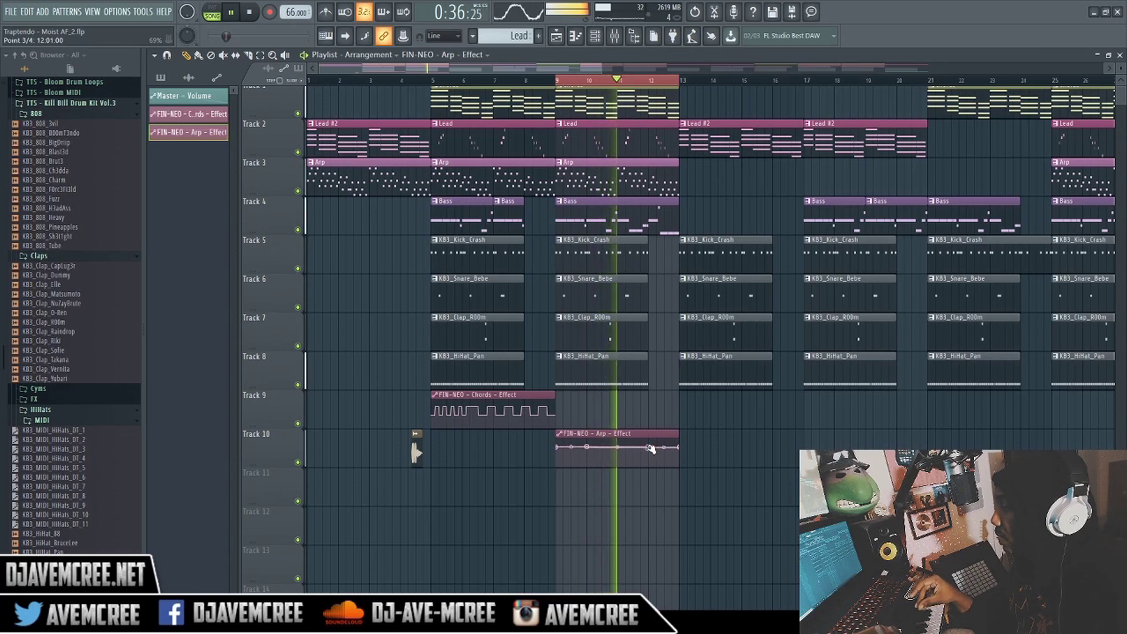
drag(618, 447, 618, 428)
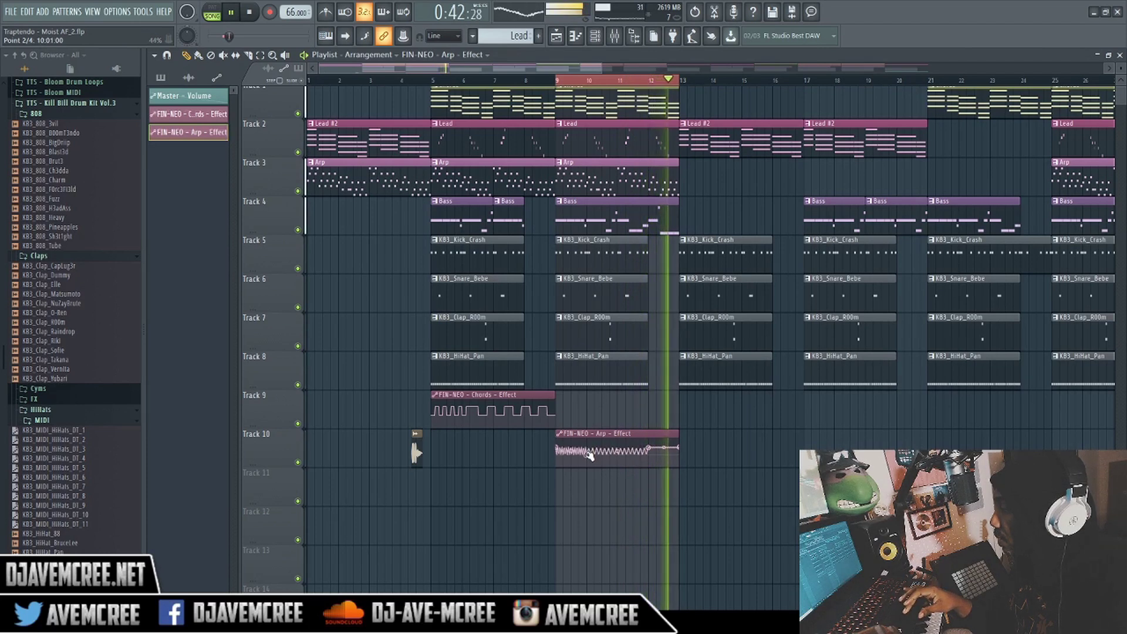
drag(588, 448, 600, 462)
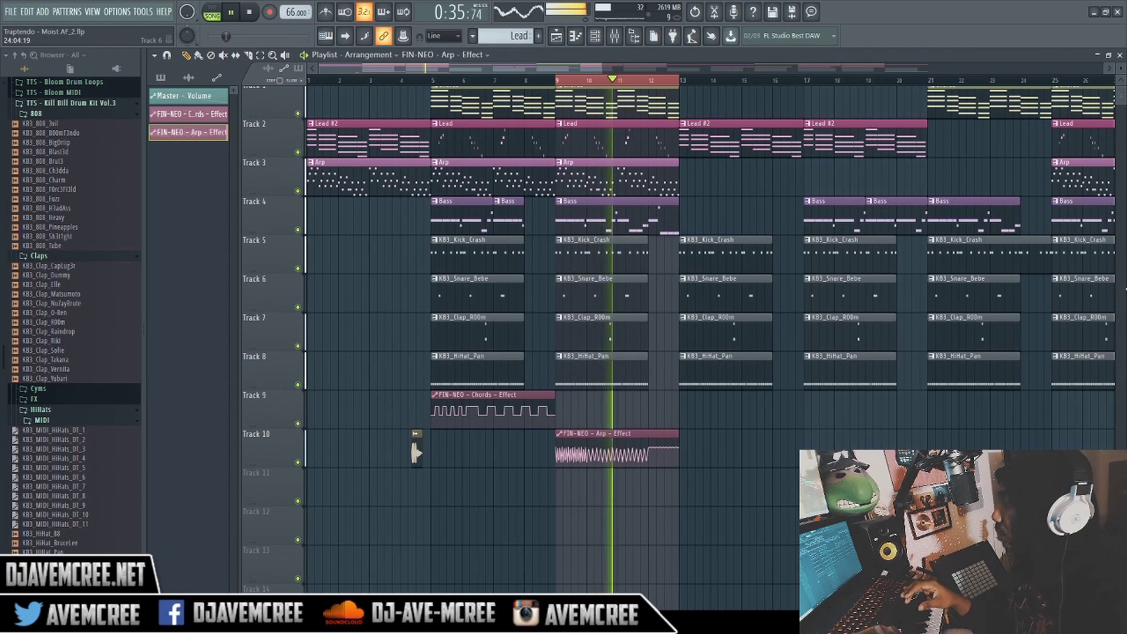
Restart the loop and reopen FIN-NEO on the Arp mixer track to watch its automated Effect knob.
key(space)
key(space)
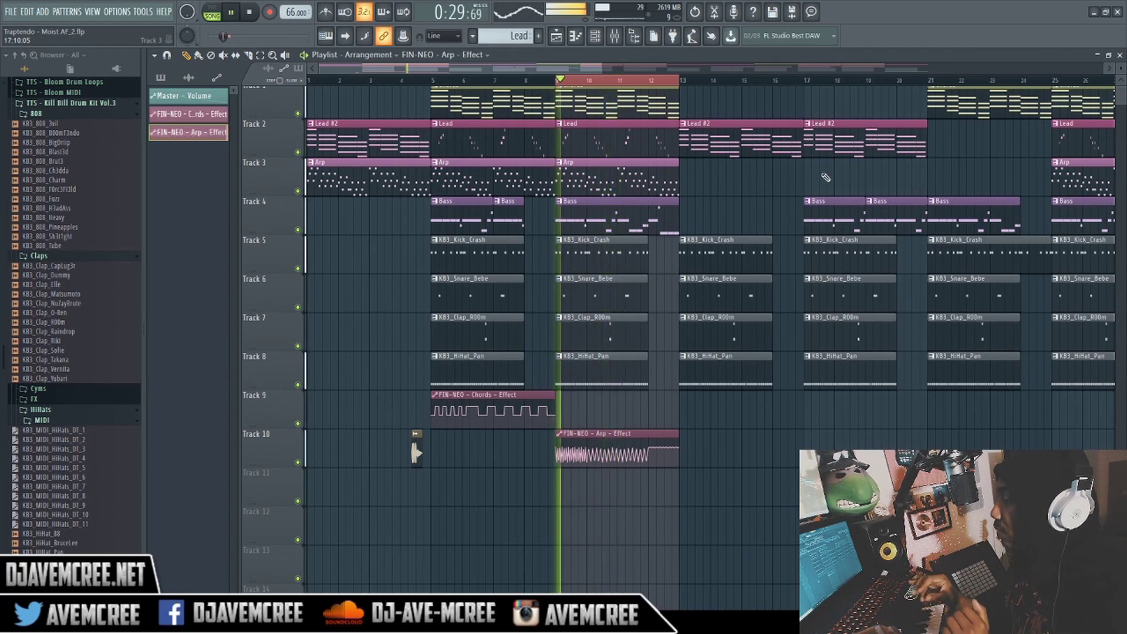
click(615, 36)
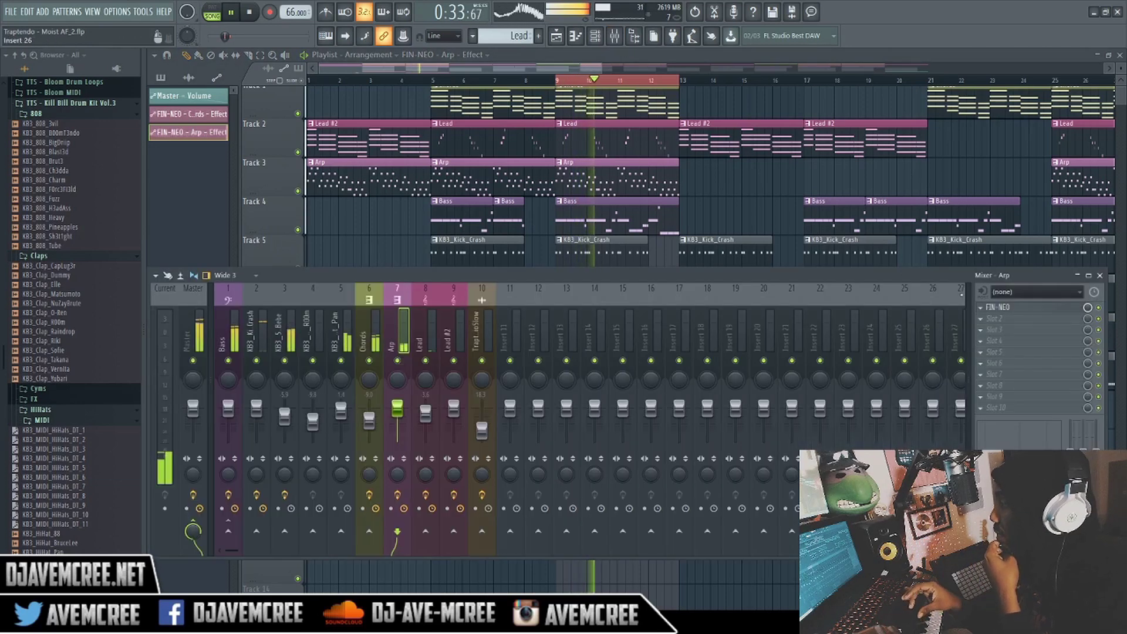
click(1014, 314)
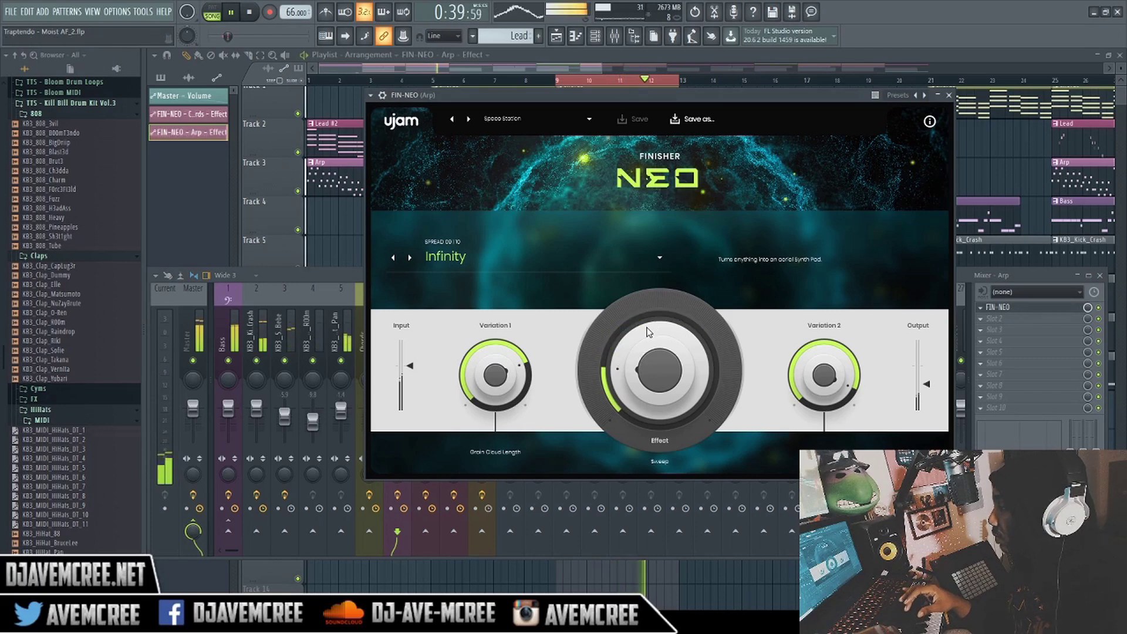
drag(648, 332, 640, 365)
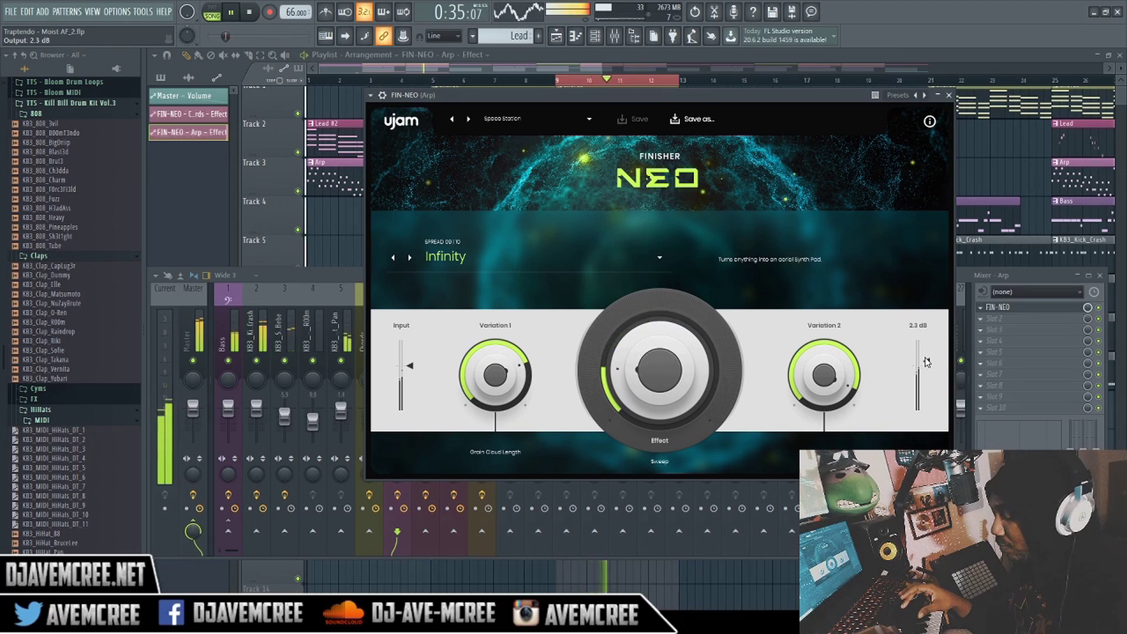
Stop playback and set the Output level of the Arp track's FIN-NEO to -5.3 dB.
drag(926, 362, 927, 368)
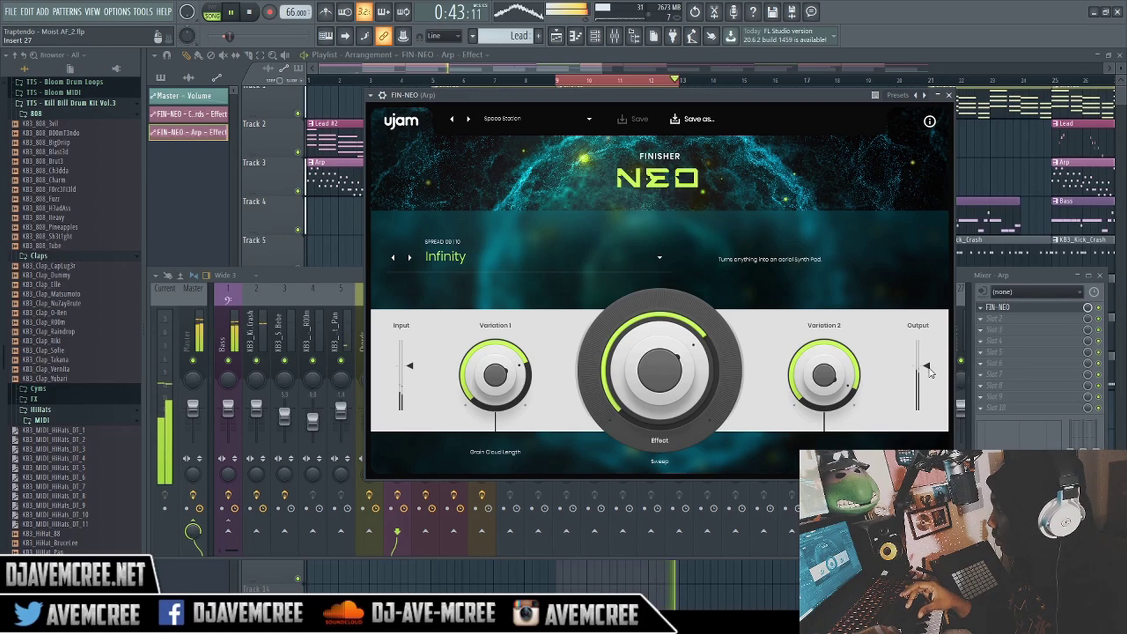
key(space)
drag(929, 373, 930, 381)
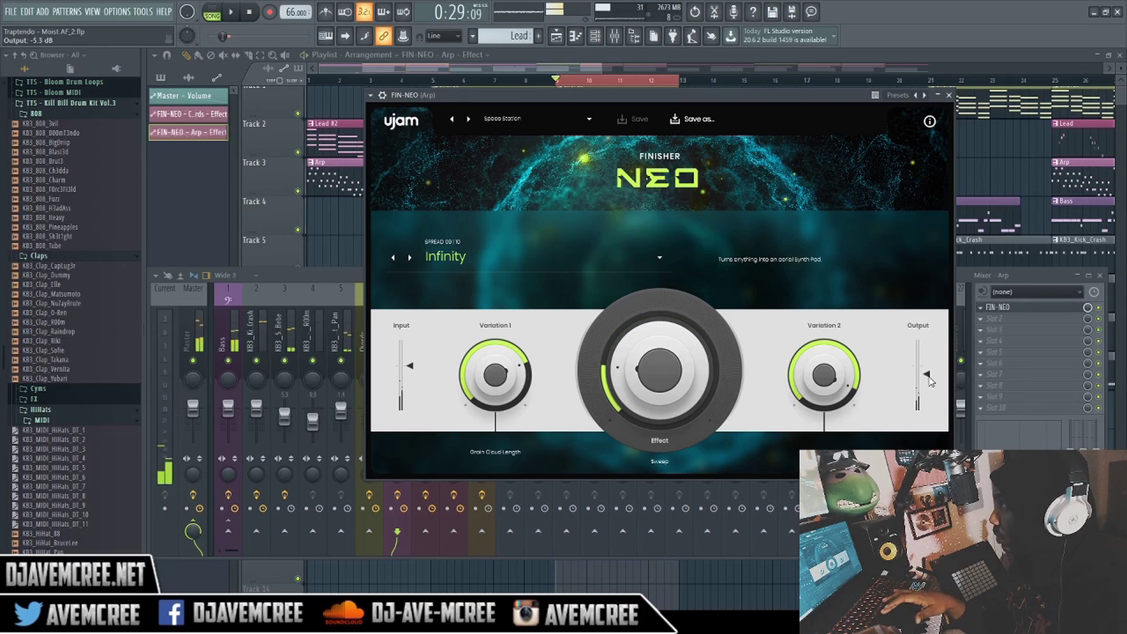